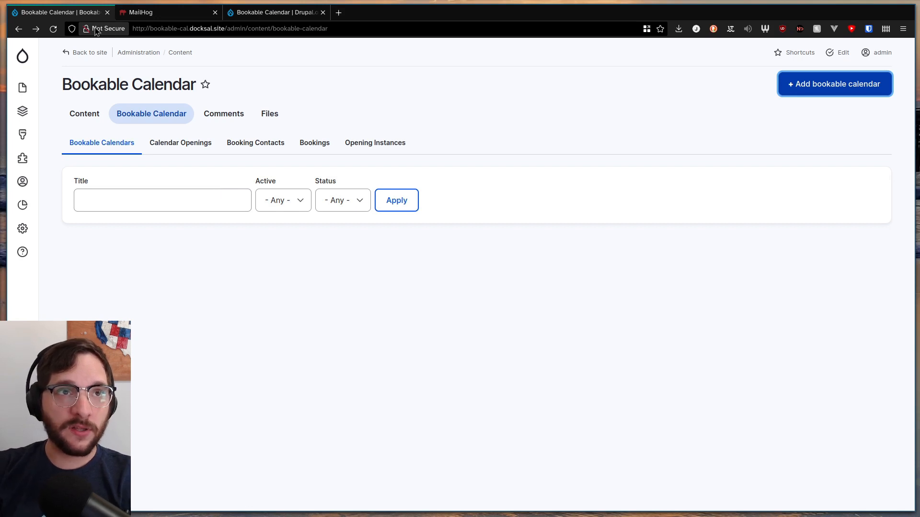
Add a new bookable calendar titled Conference Room A with the copied Lorem ipsum paragraphs as its description
mouse_move(23, 90)
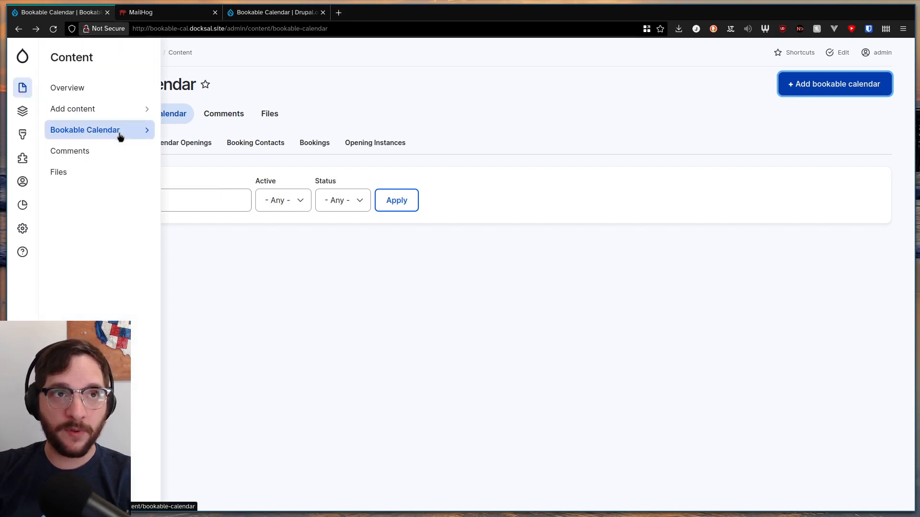
mouse_move(120, 136)
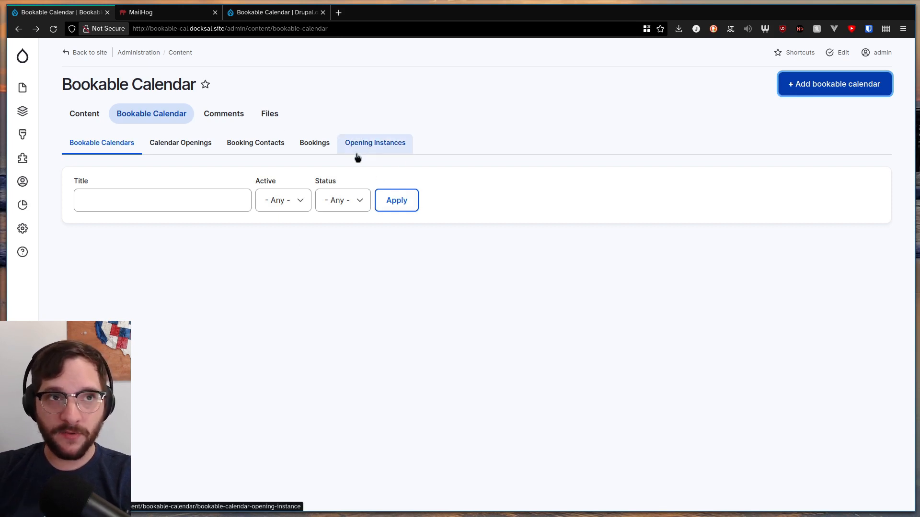
click(805, 90)
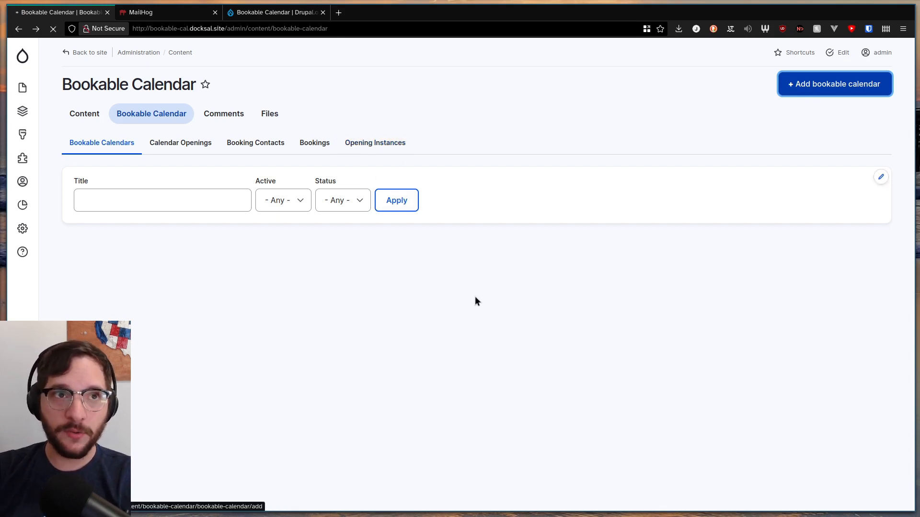
click(181, 144)
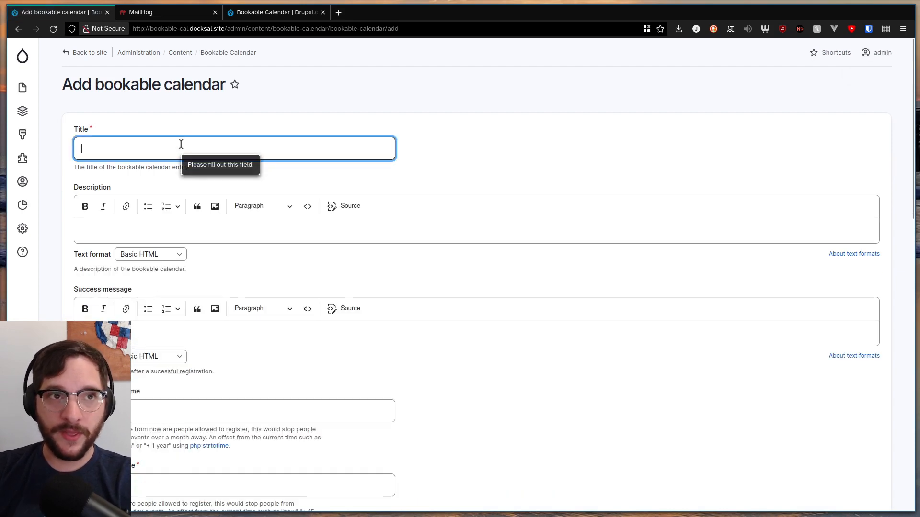
text(Confer)
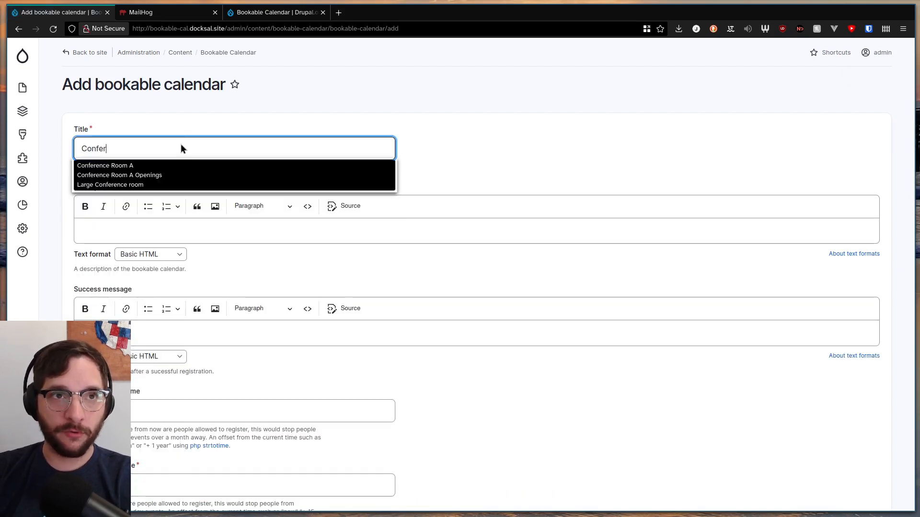
key(Down)
key(Return)
key(Tab)
text(Lorem ipsum dolor sit amet, consectetur adipiscing elit, sed do eiusmod tempor incididunt ut labore et dolore magna aliqua. Ut enim ad minim veniam, quis nostrum exercitationem ullam corporis suscipit. Omnis chorusque: 'chaere, Tite!' hinc hostis mi Albucius, hinc inimicus. Sed iure Mucius. Ego autem mirari satis non queo unde hoc sit tam insolens domesticarum rerum fastidium. Non est omnino hic docendi locus; sed ita sentio et saepe etiam videmus, et perspicuum est nihil desiderare manum, cum ita esset affecta, secundum non recte, si voluptas summum sit bonum, affirmatis nullam omnino fore. Imperii nec libidinum nec epularum nec reliquarum cupiditatum, quas nulla praeda umquam improbe parta minuit, sed potius inflammat, ut coercendi magis quam dedocendi esse videantur. Invitat igitur vera ratio bene sanos ad iustitiam, aequitatem, fidem, neque homini infanti aut inpotenti iniuste facta conducunt, qui.)
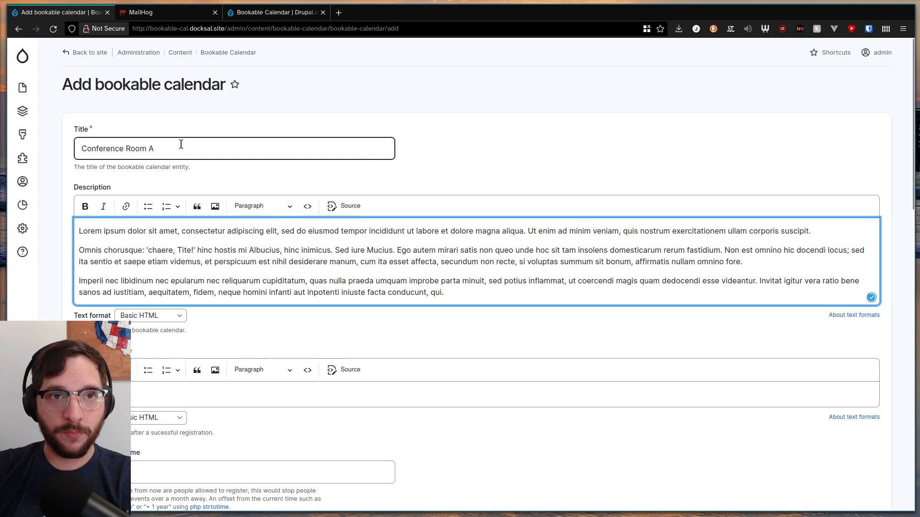
Enter "Thanks for booking this!" as the calendar's success message
scroll(461, 144, down, 4)
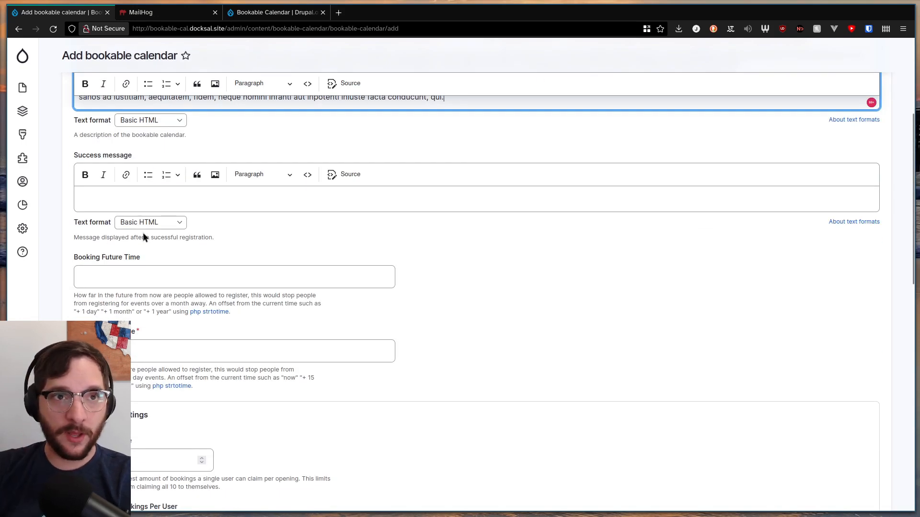
click(121, 187)
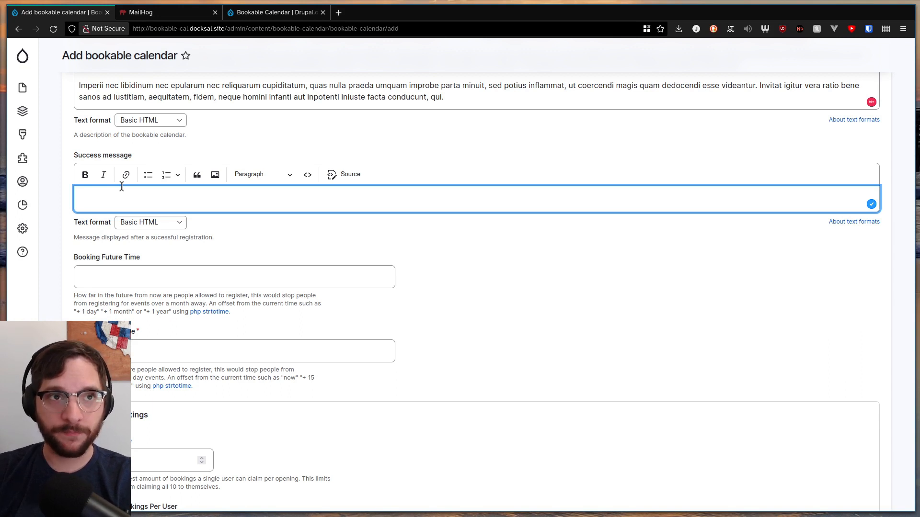
text(T)
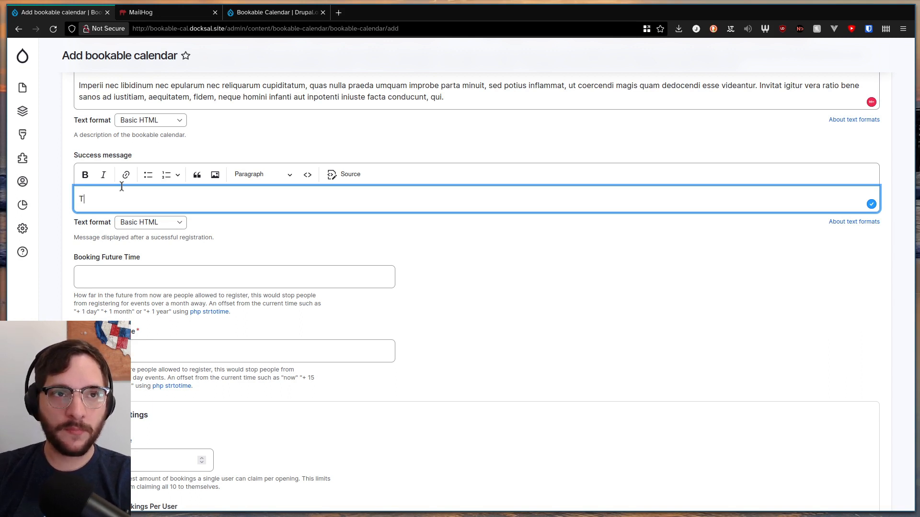
text(hanks for booking this!)
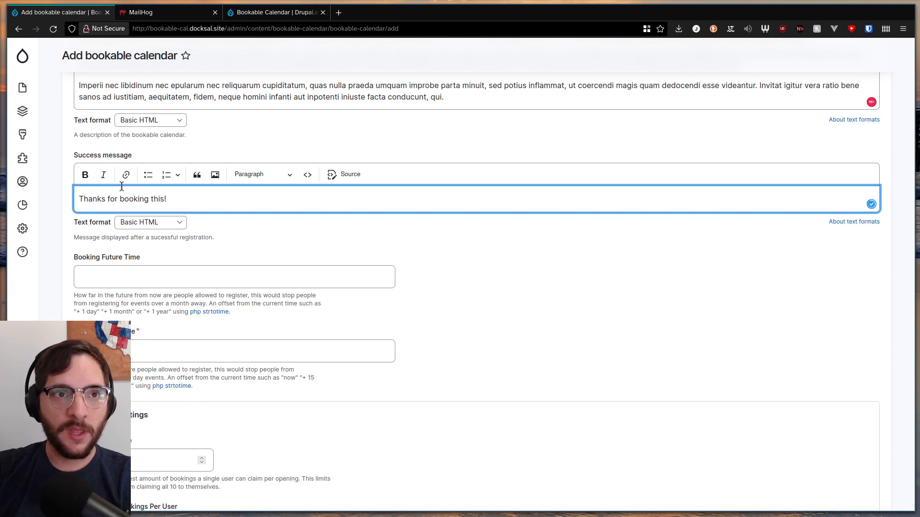
Set the Booking Future Time to "+7 day" to limit how far ahead people can register
scroll(149, 218, down, 1)
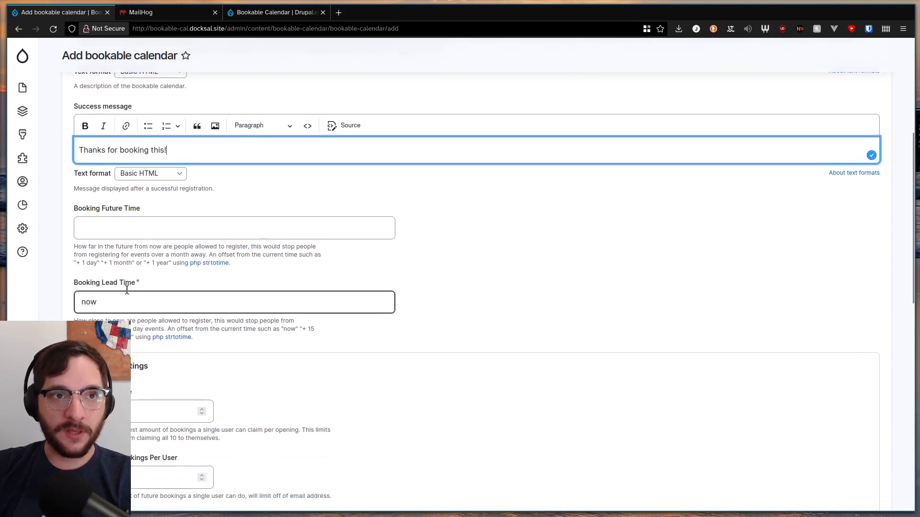
click(129, 230)
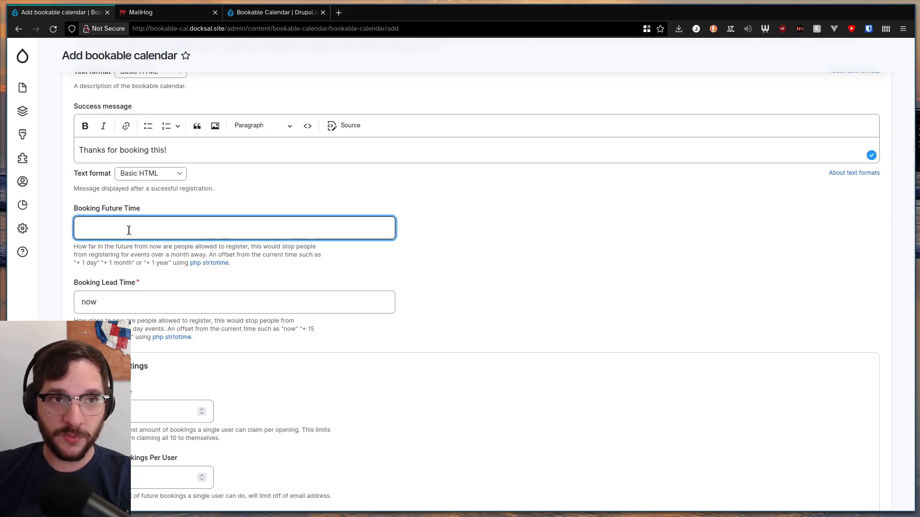
text(+)
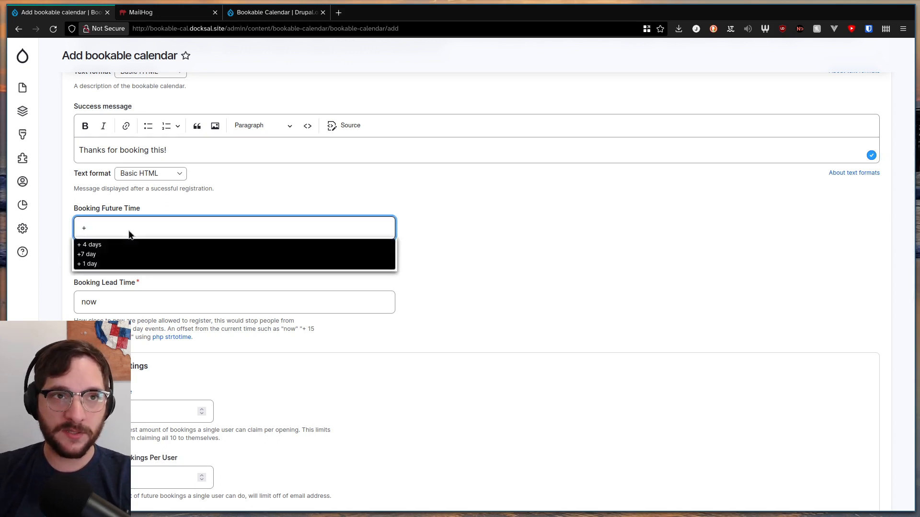
key(Down)
key(Down)
key(Return)
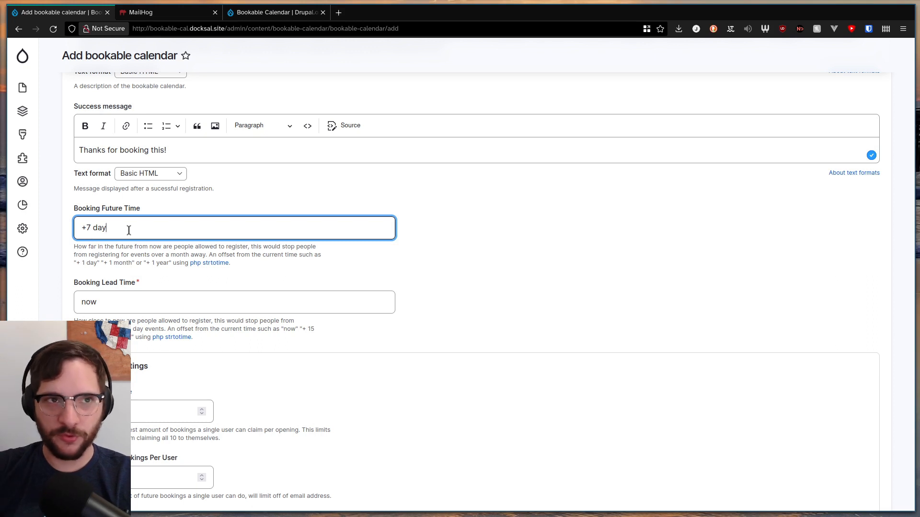
click(189, 308)
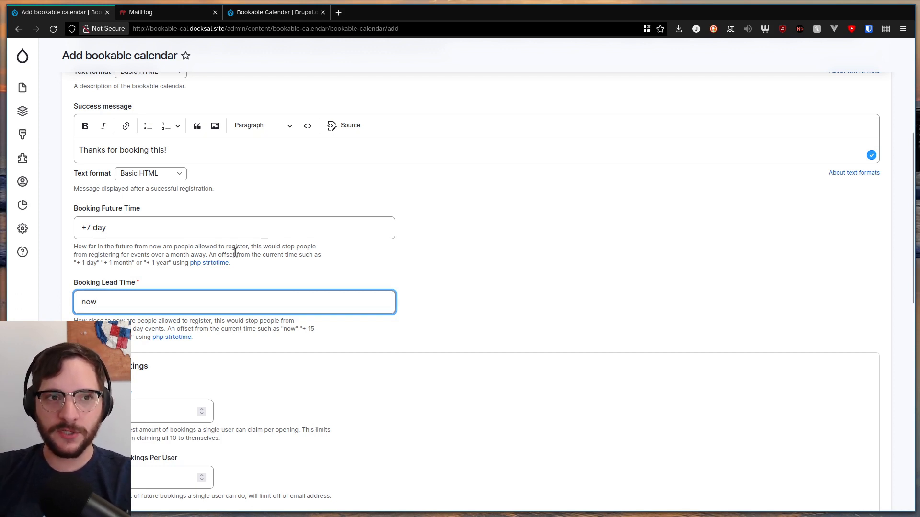
Set the Max Party Size to 7 in the party settings
scroll(280, 303, down, 2)
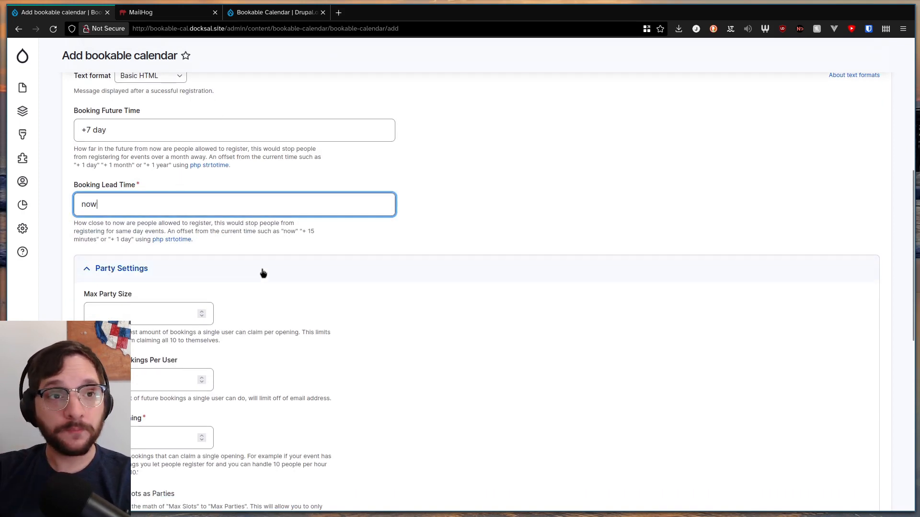
scroll(163, 245, down, 2)
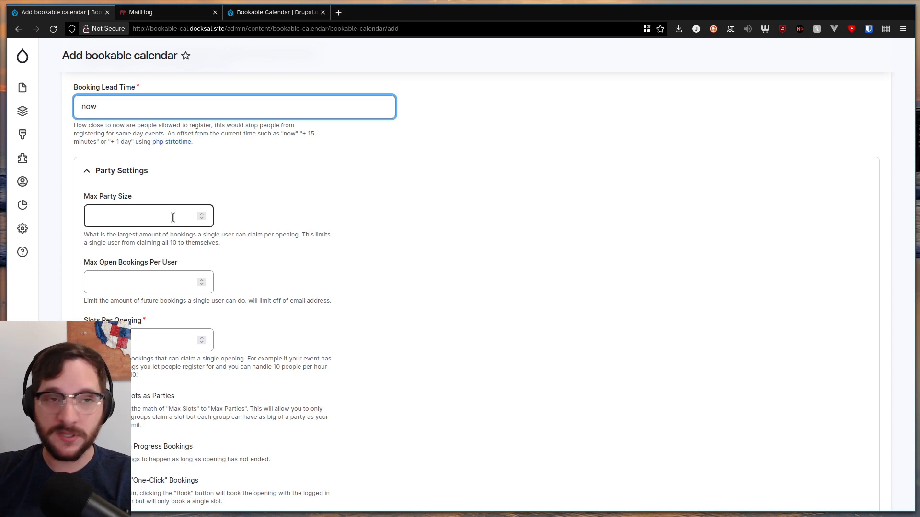
click(203, 214)
click(202, 213)
click(202, 214)
click(202, 214)
click(202, 214)
click(202, 213)
click(202, 214)
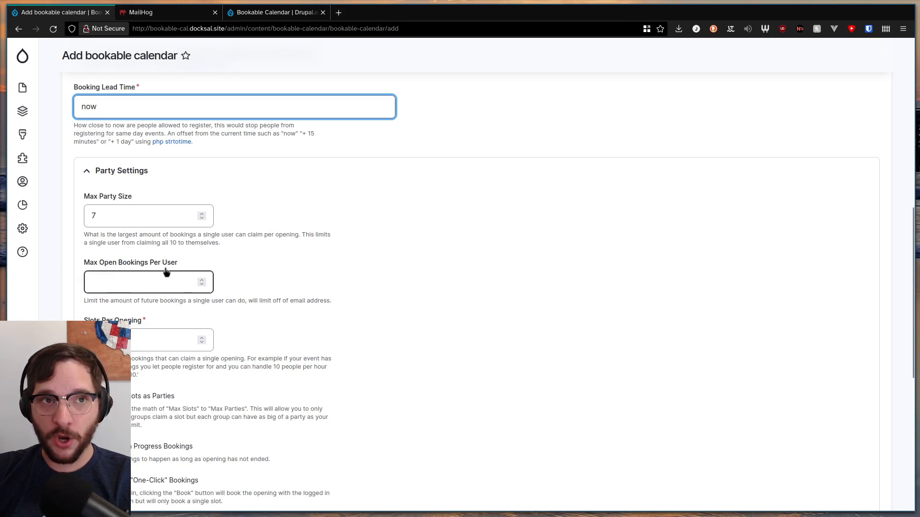
Try a limit of 2 for Max Open Bookings Per User, and clear the value again
scroll(283, 282, down, 1)
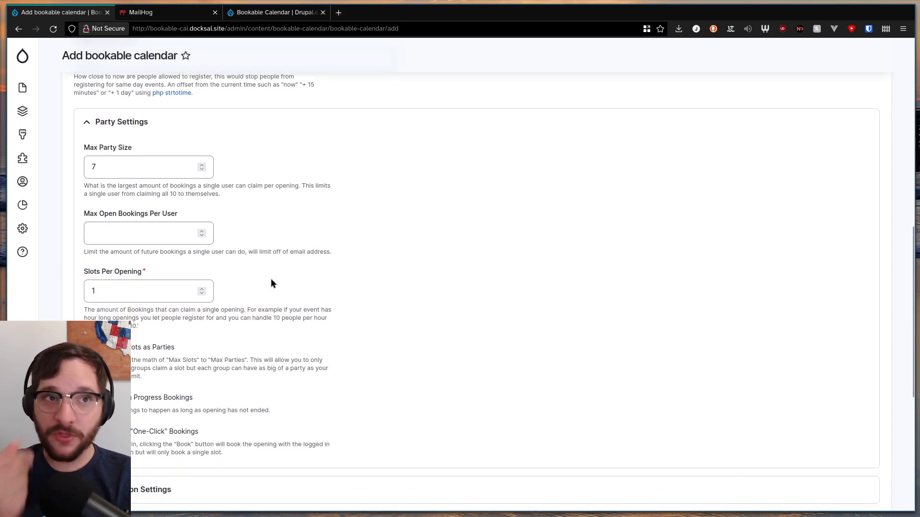
scroll(110, 96, up, 1)
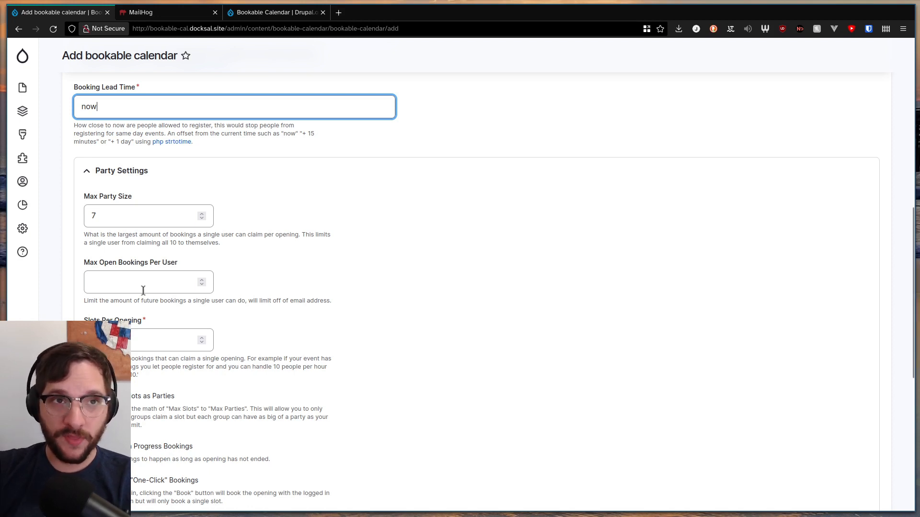
click(202, 282)
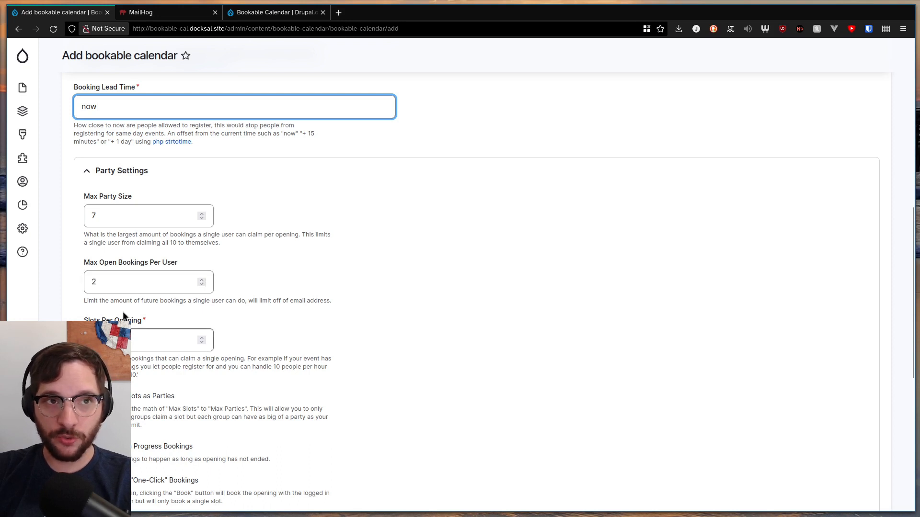
double_click(161, 287)
key(BackSpace)
click(550, 329)
Set Slots Per Opening to 10
scroll(174, 342, down, 2)
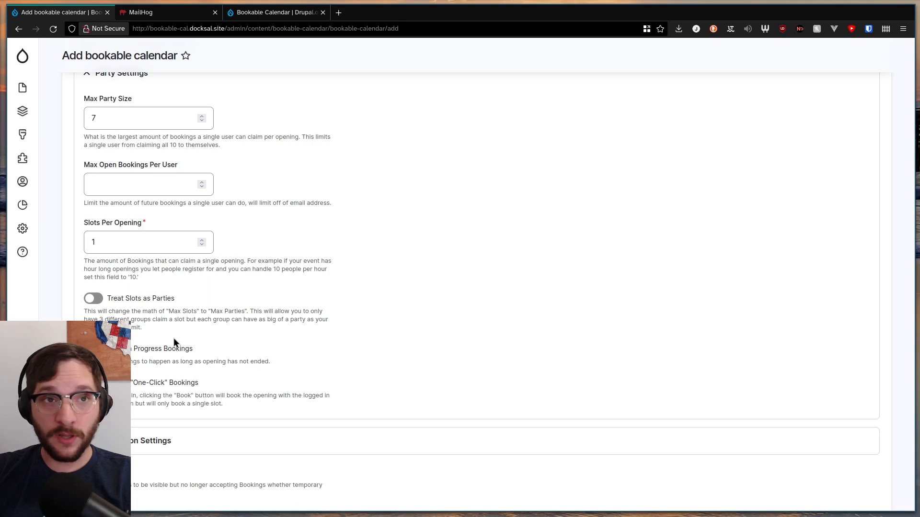
double_click(131, 235)
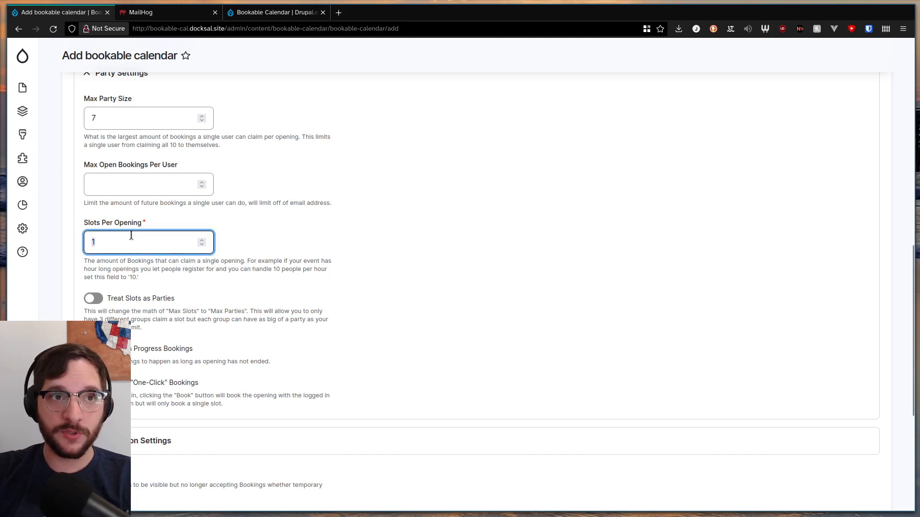
text(10)
click(322, 267)
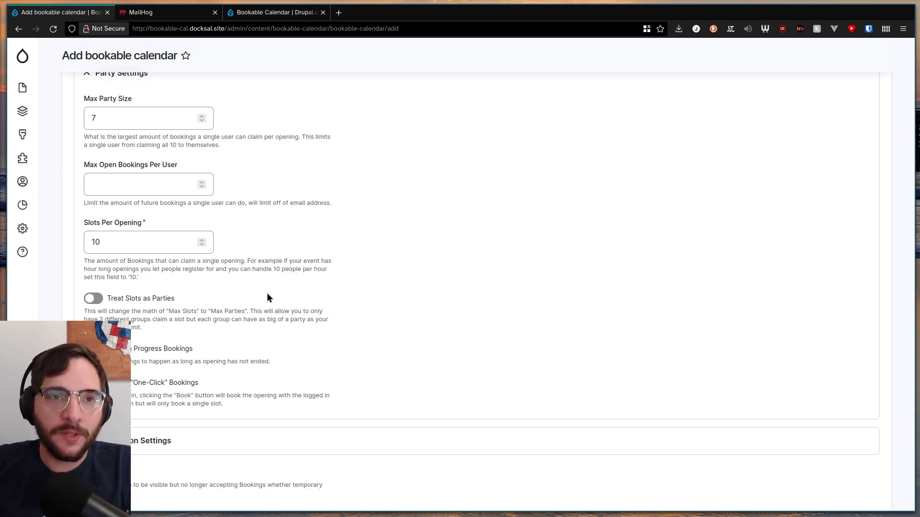
Try 5 slots per opening with Treat Slots as Parties enabled, and revert to 10 slots with the option off
click(201, 244)
click(202, 245)
click(201, 244)
click(202, 245)
click(202, 245)
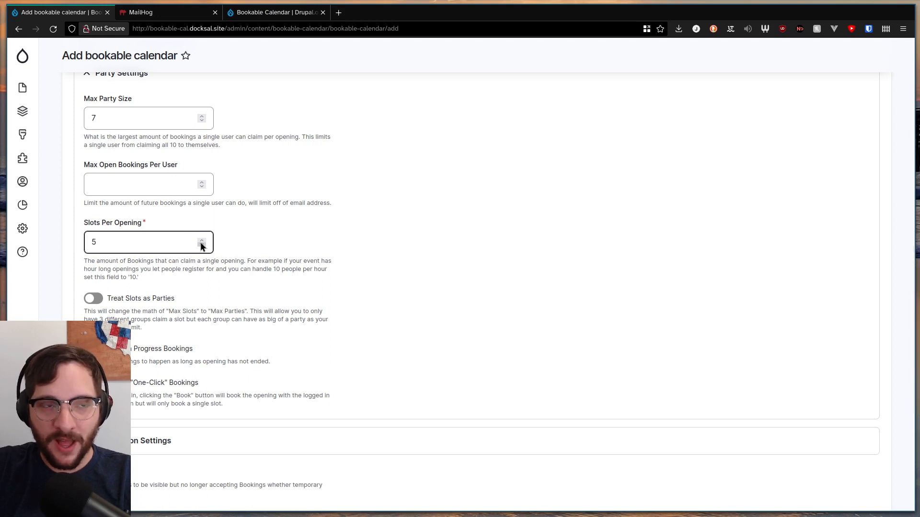
click(94, 299)
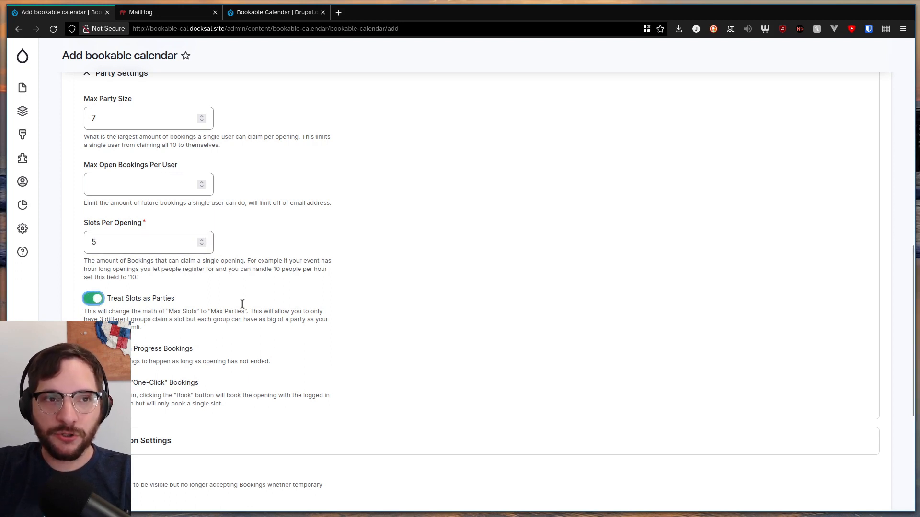
click(118, 242)
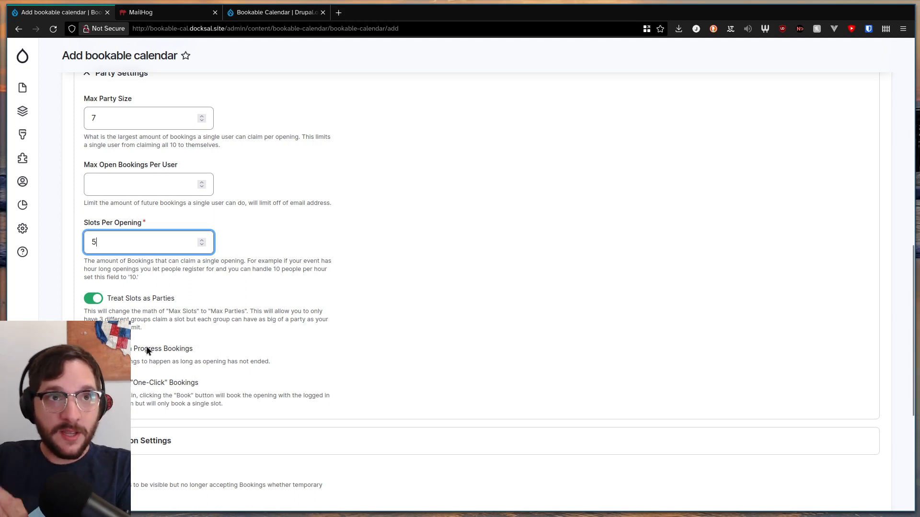
click(148, 115)
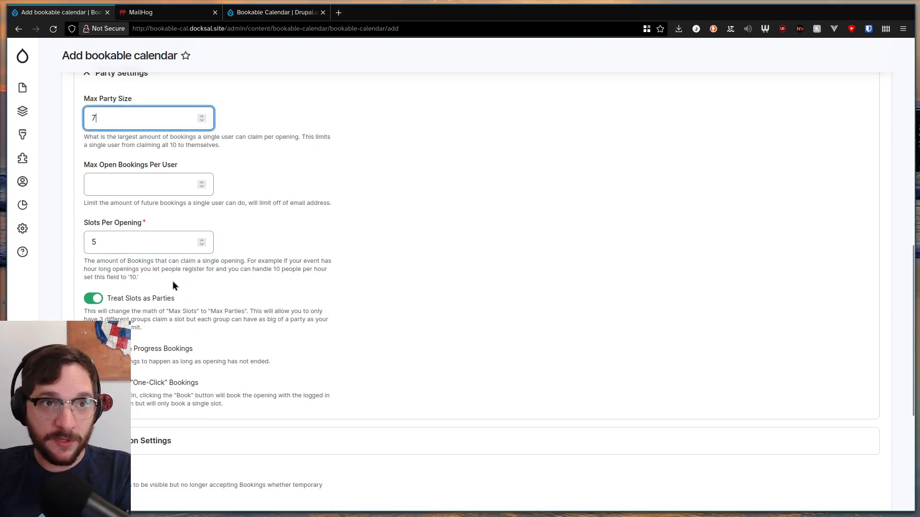
click(93, 298)
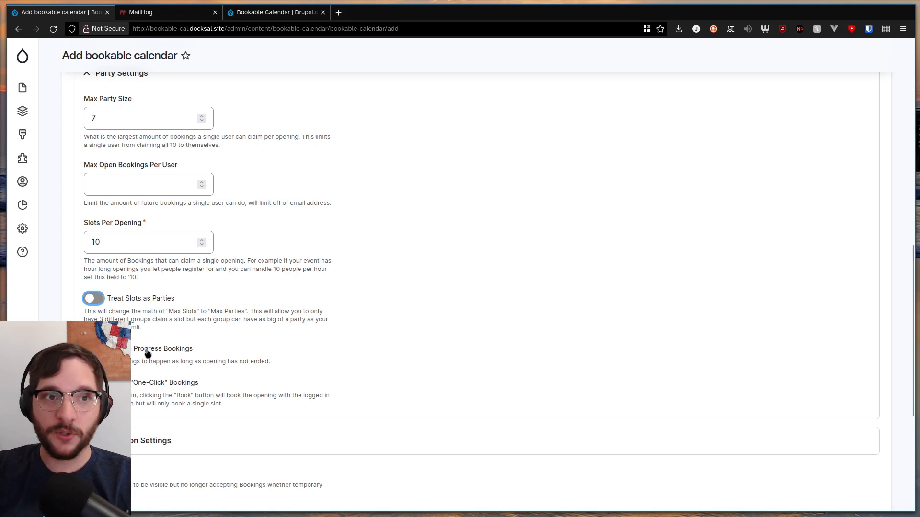
Enable Allow In Progress Bookings in the party settings
scroll(164, 348, up, 3)
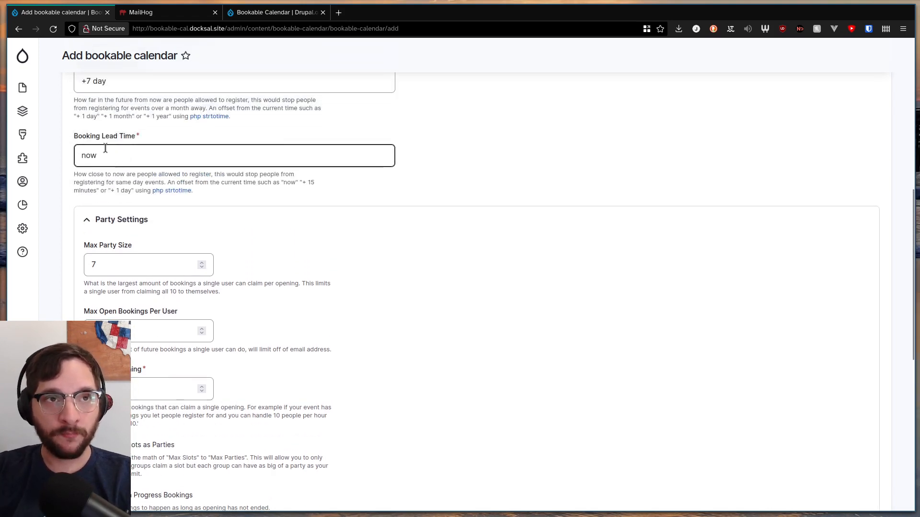
scroll(339, 297, down, 4)
scroll(189, 289, up, 1)
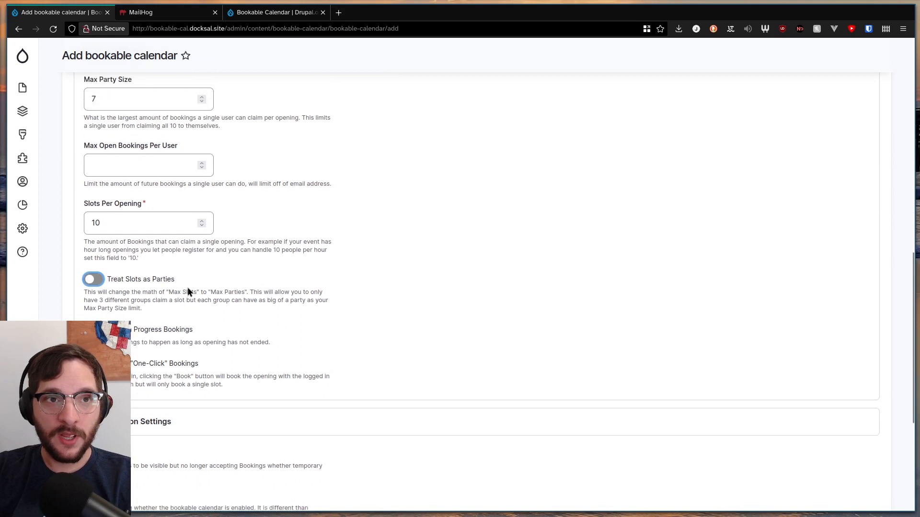
scroll(188, 287, up, 1)
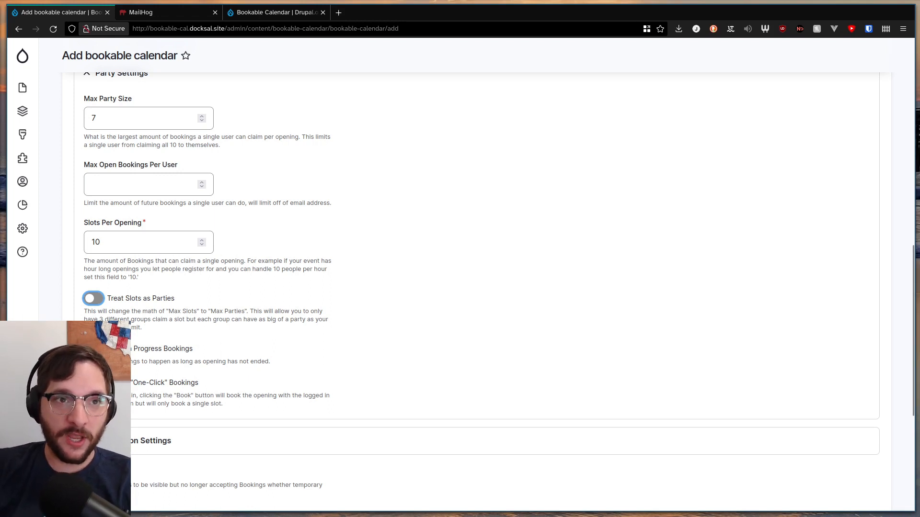
click(322, 342)
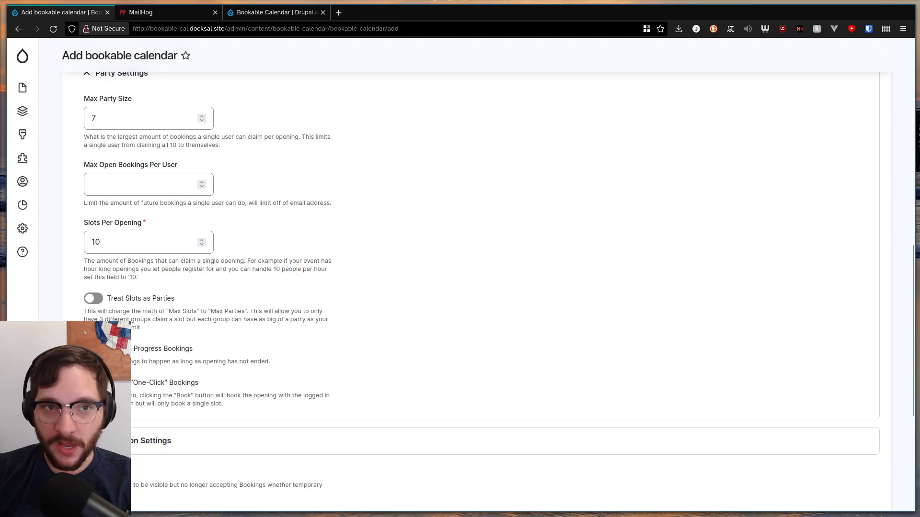
scroll(126, 331, down, 1)
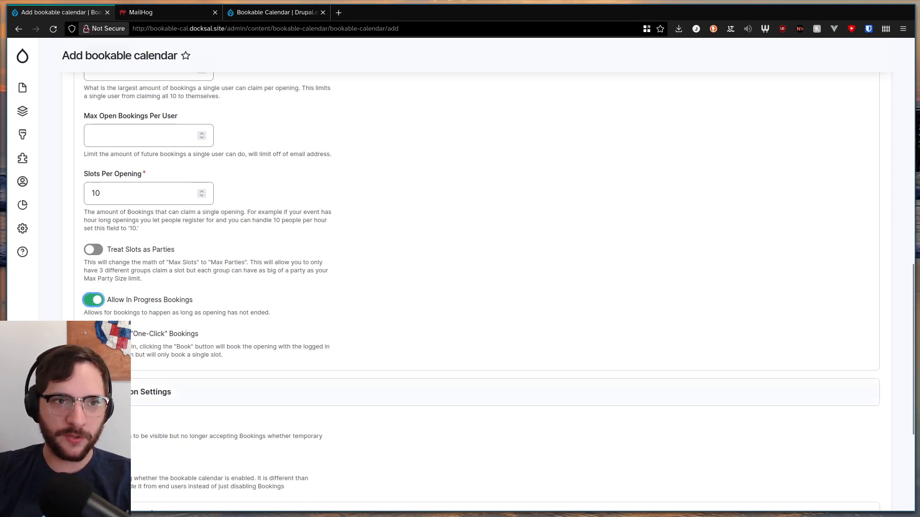
Review the calendar's notification settings and select Administrator as the Notification Email Recipient Role
click(153, 392)
scroll(142, 219, down, 4)
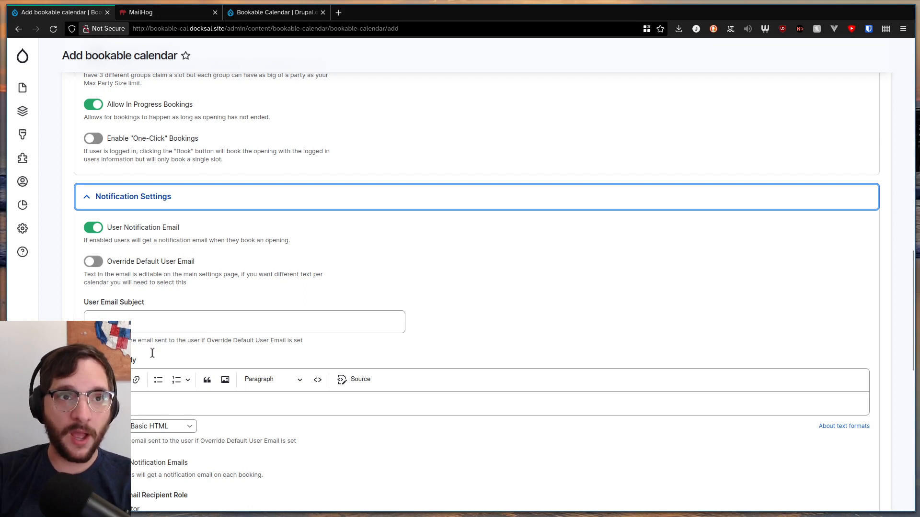
scroll(148, 310, down, 3)
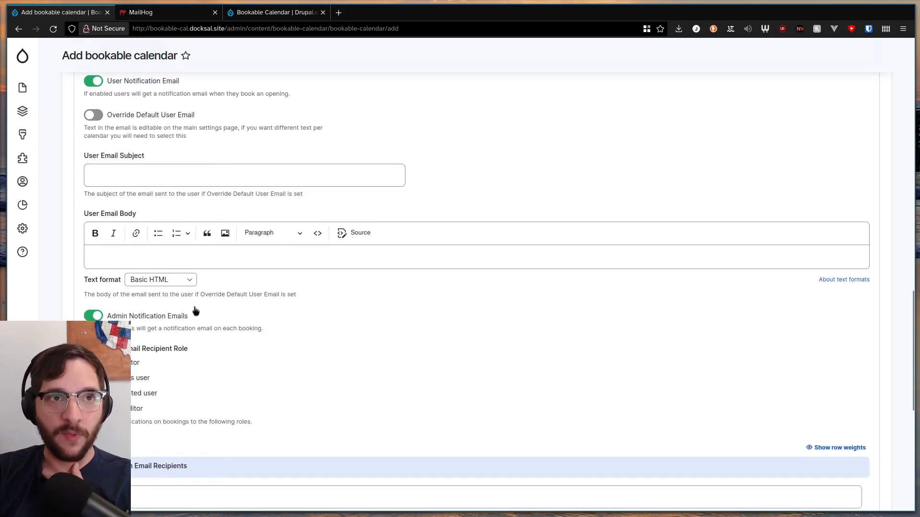
mouse_move(24, 234)
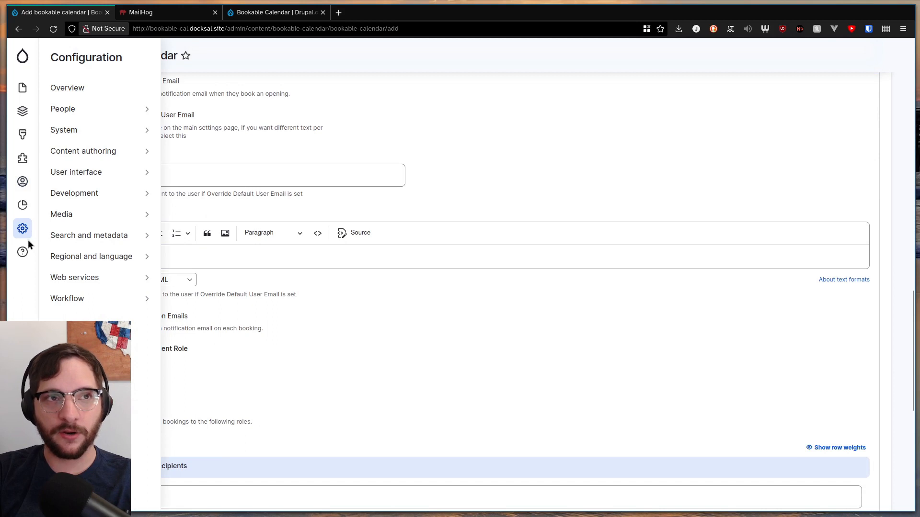
mouse_move(88, 135)
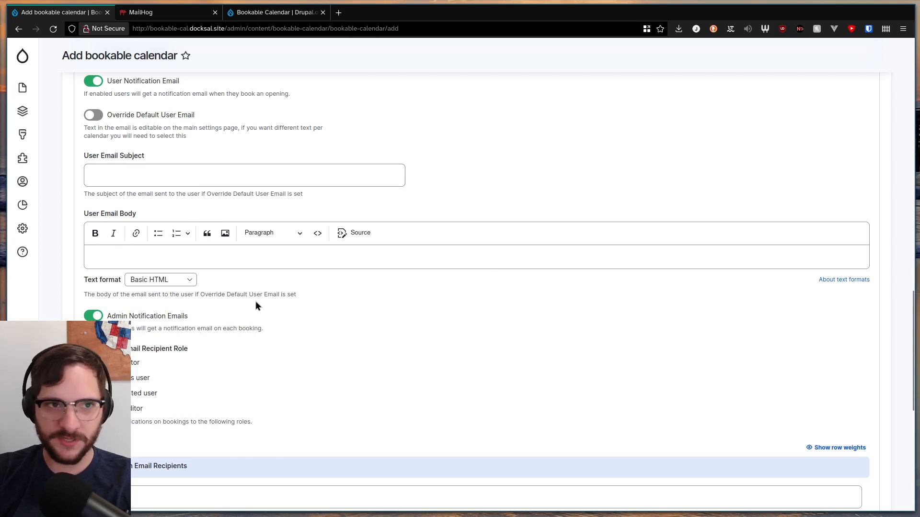
scroll(225, 278, up, 1)
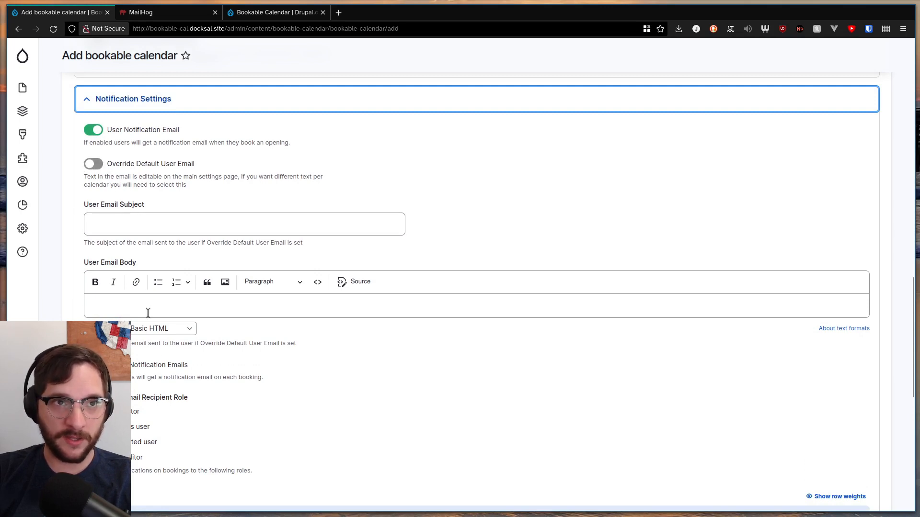
scroll(269, 329, down, 3)
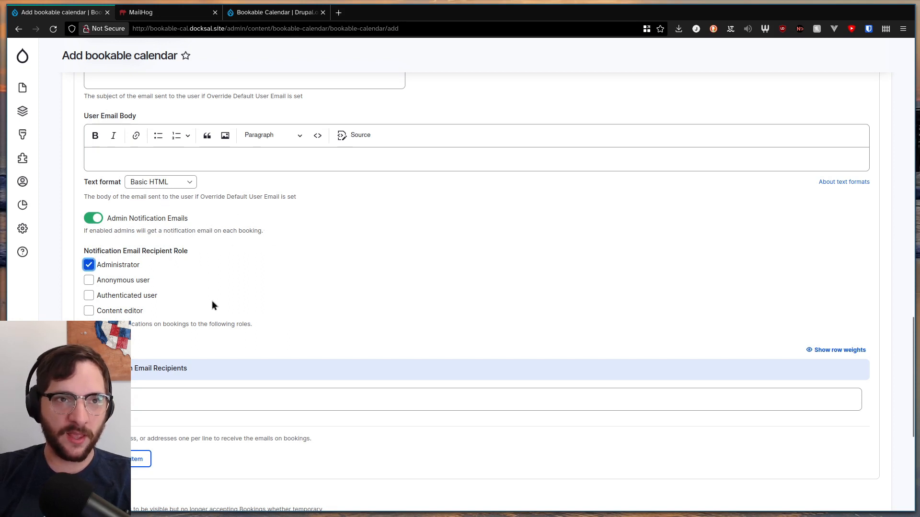
click(267, 406)
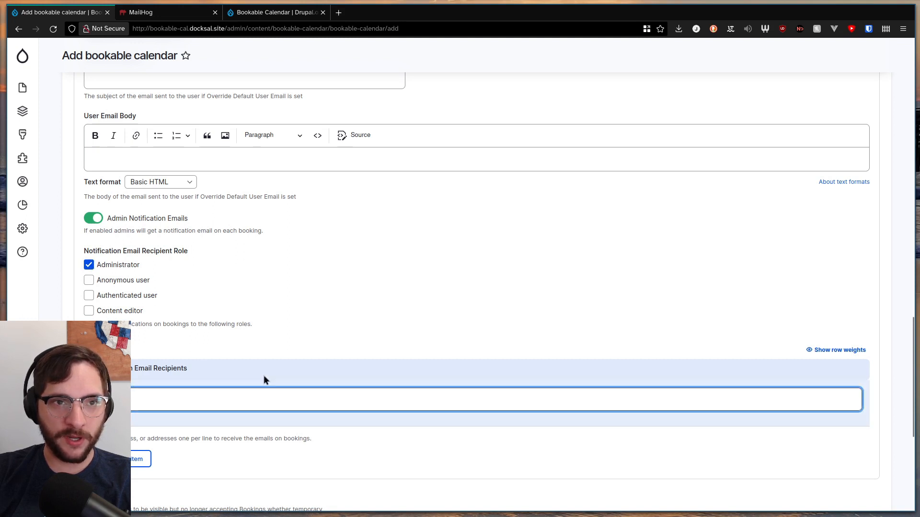
Save the new Conference Room A bookable calendar, keeping it active and enabled
scroll(310, 217, down, 2)
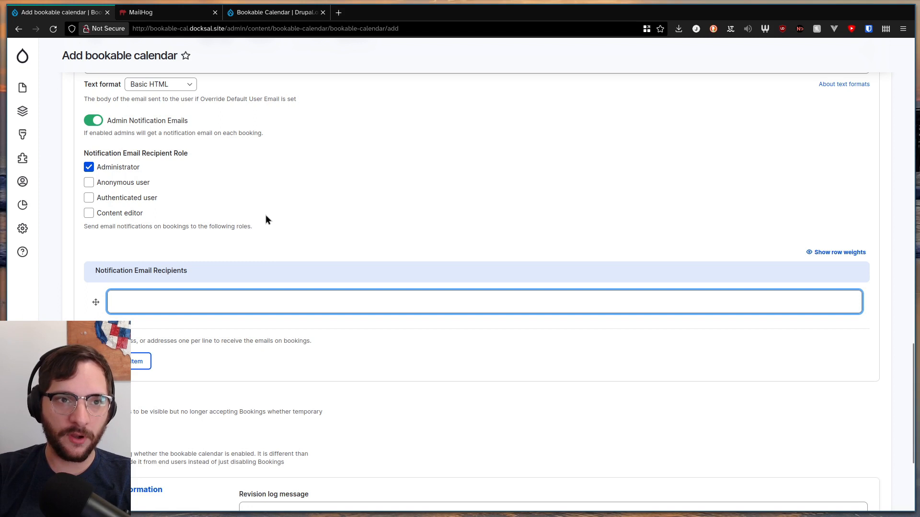
scroll(276, 254, down, 1)
scroll(276, 255, down, 3)
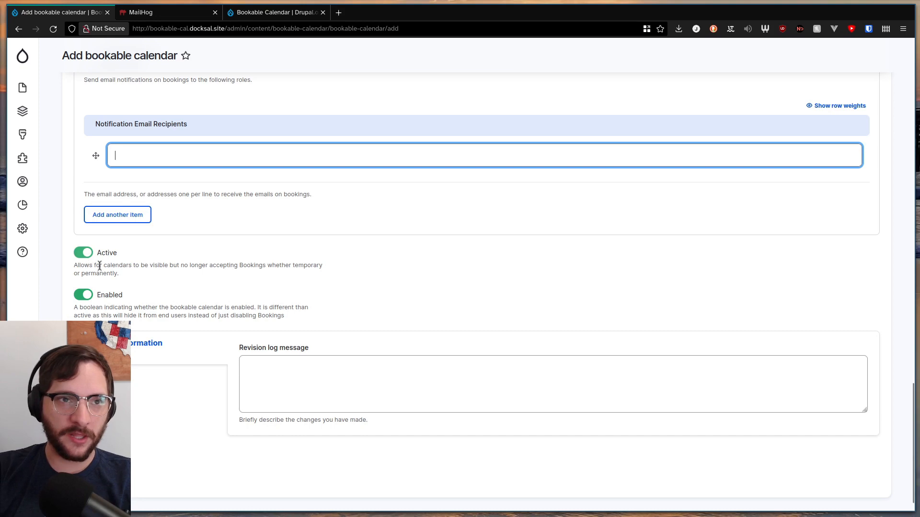
click(91, 467)
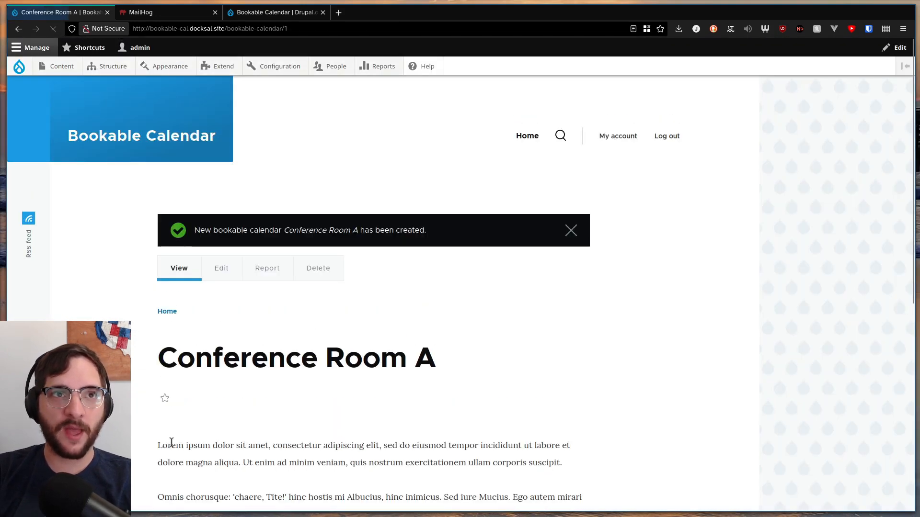
scroll(470, 252, down, 7)
scroll(284, 301, up, 6)
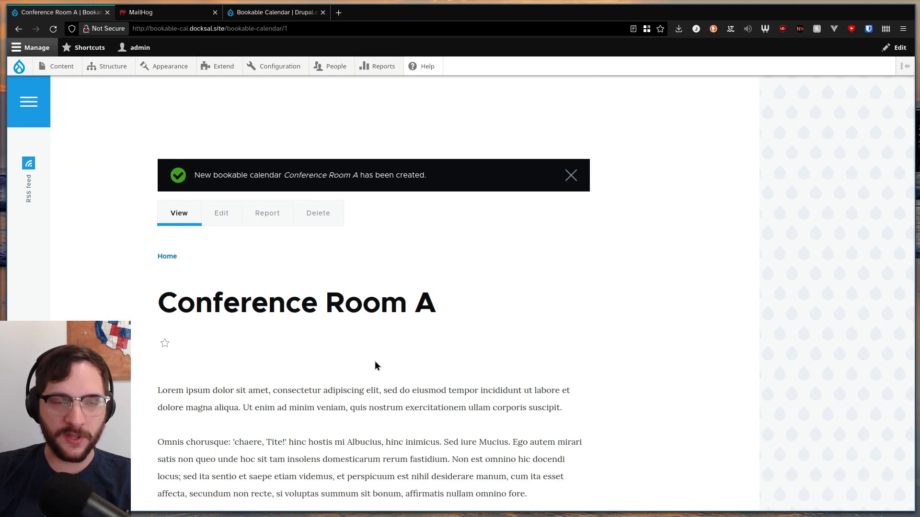
scroll(375, 366, up, 2)
Go to the Bookable Calendar Openings list and start adding a new opening
mouse_move(59, 68)
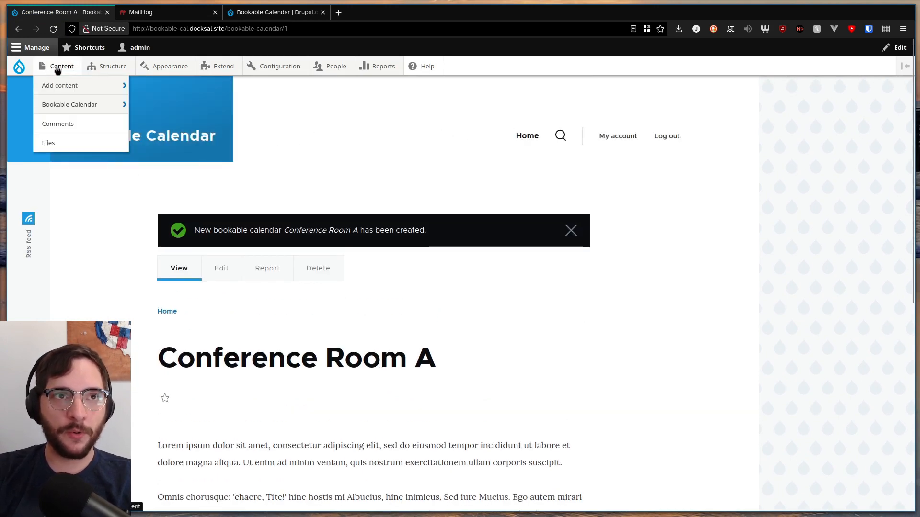
mouse_move(62, 103)
click(169, 132)
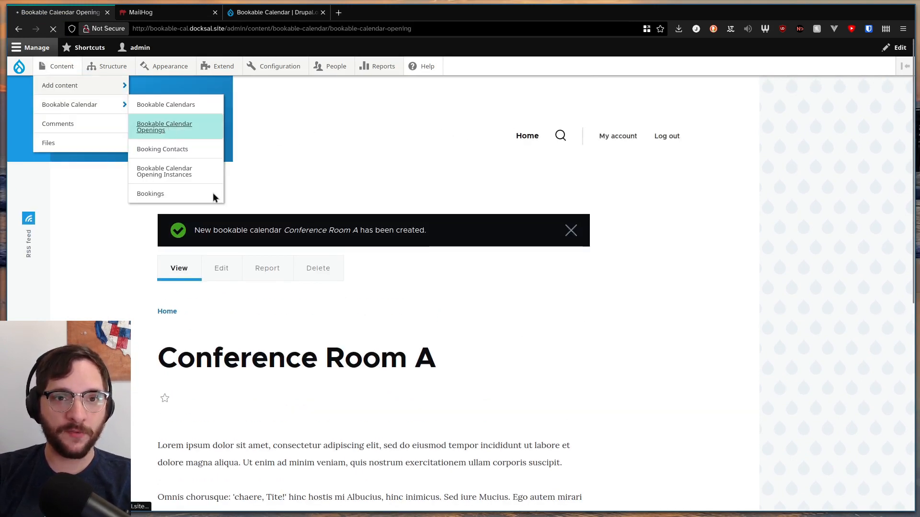
click(827, 91)
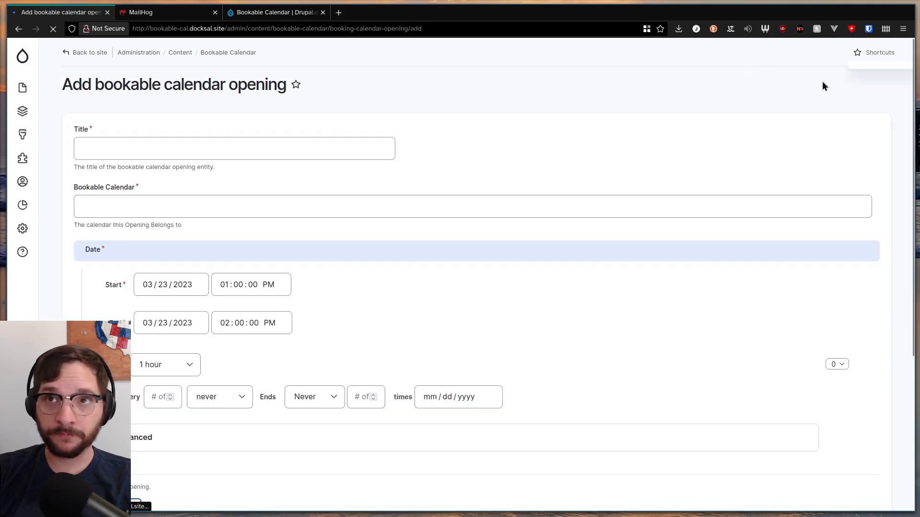
Title the opening Conference Room A Openings and assign it to the Conference Room A bookable calendar
click(191, 152)
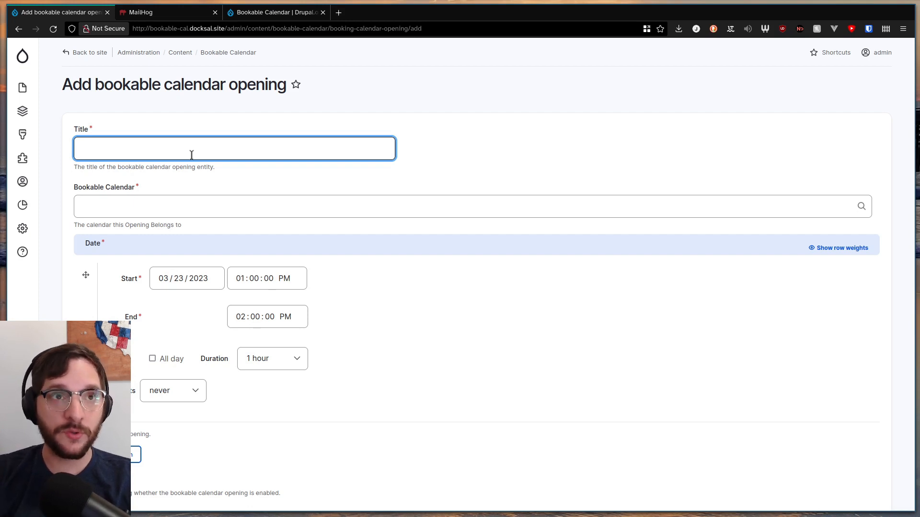
text(Conf)
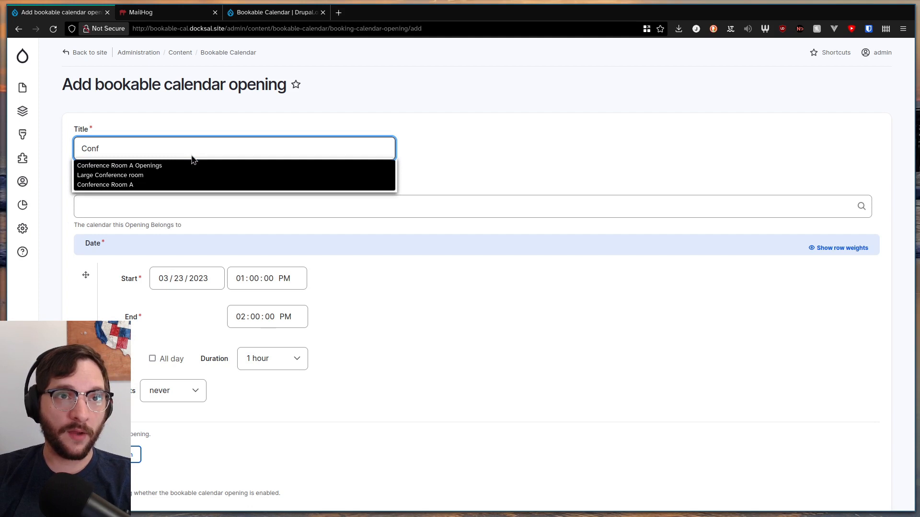
key(Down)
key(Return)
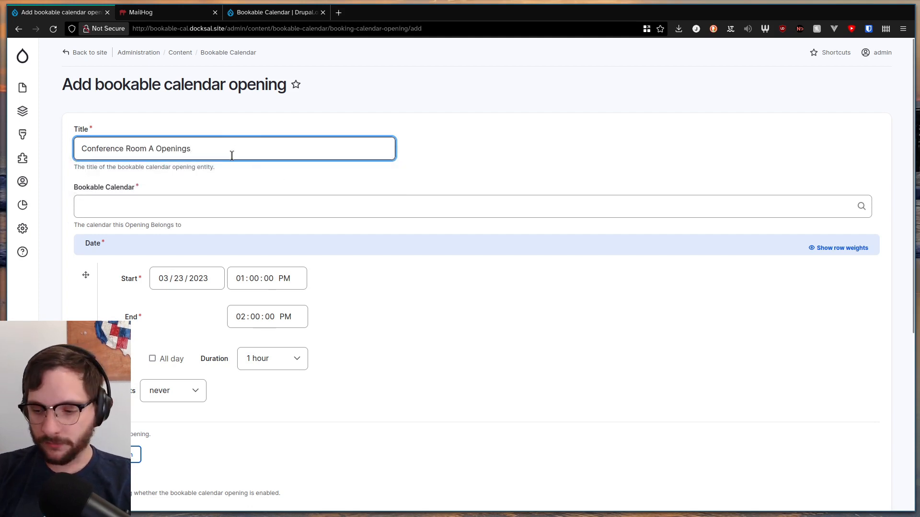
click(111, 207)
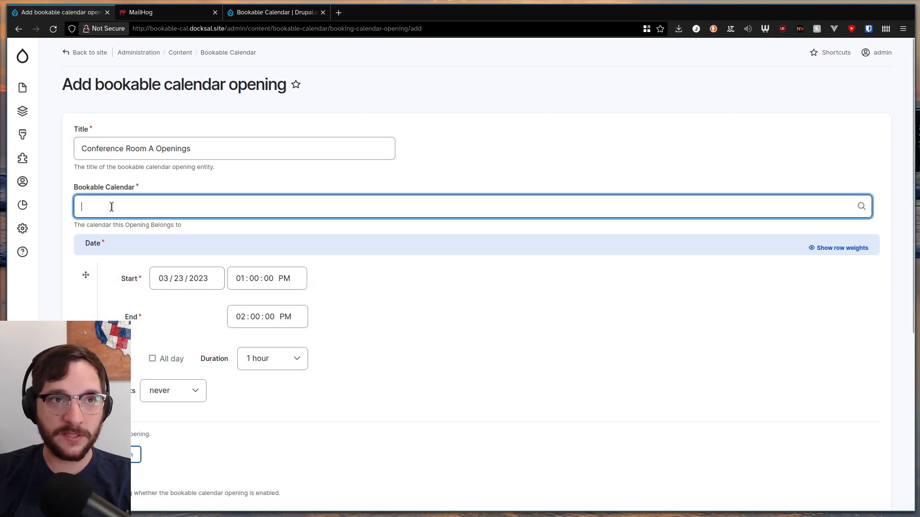
text(con)
click(114, 231)
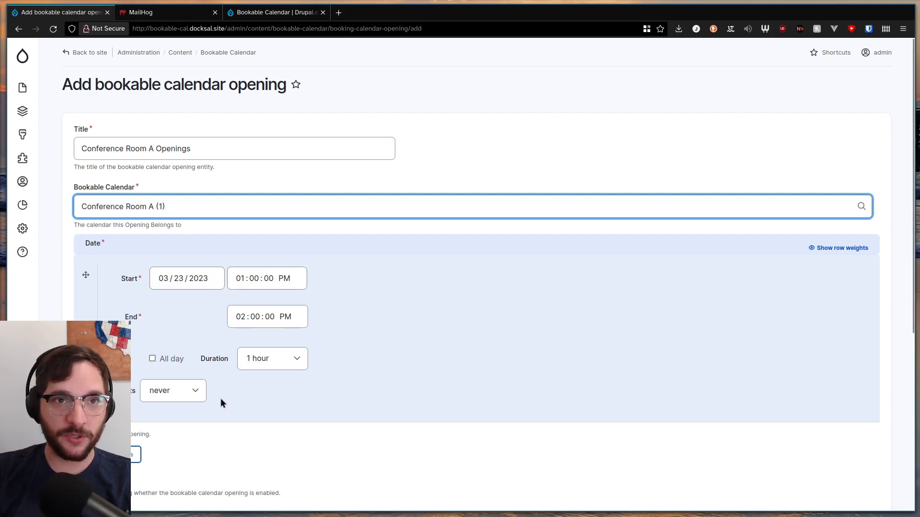
Make the opening repeat by hour, every 1 hour, ending on the date 04/28/2023
click(181, 390)
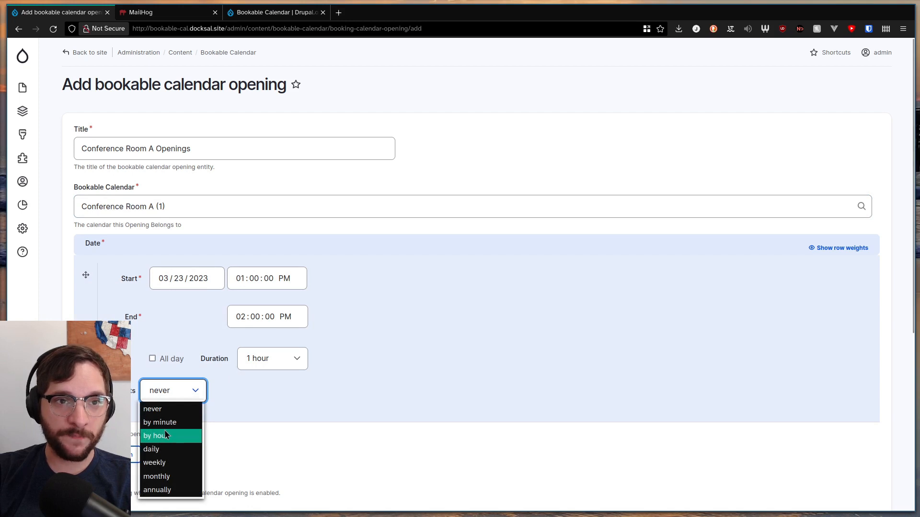
click(162, 431)
scroll(294, 418, down, 2)
click(186, 290)
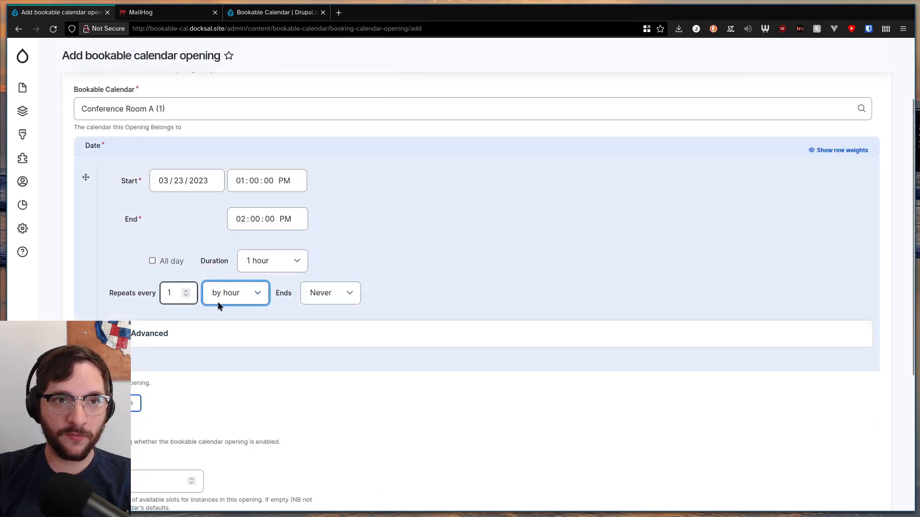
click(326, 293)
click(329, 339)
click(389, 299)
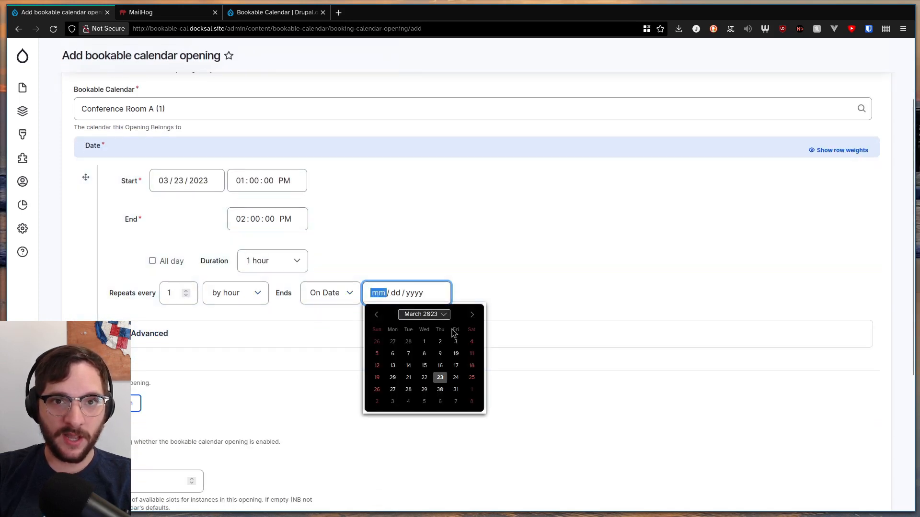
click(472, 314)
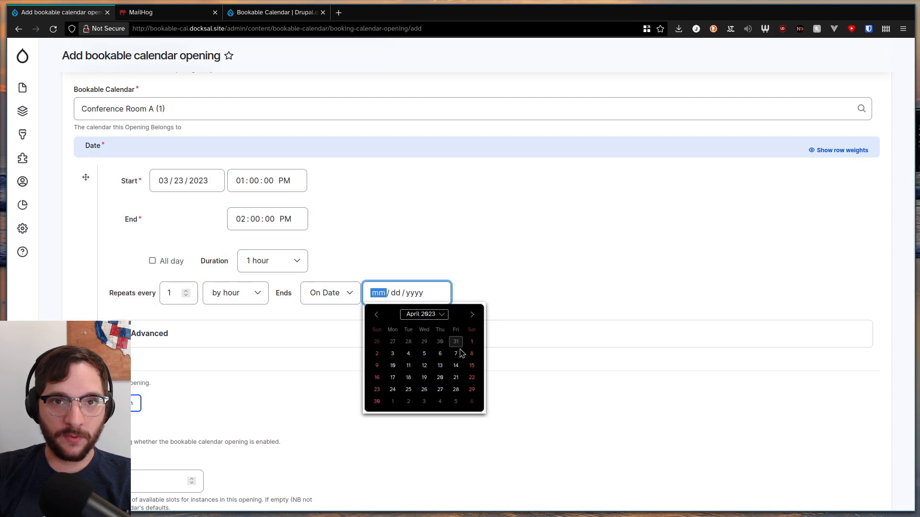
click(456, 389)
Restrict the repeating opening to Monday, Tuesday, Thursday and Friday in its advanced options
click(328, 334)
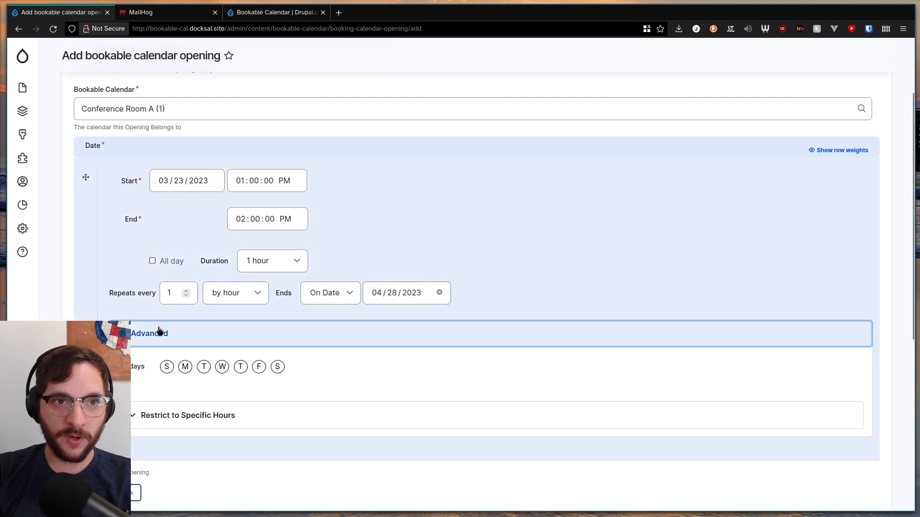
click(185, 366)
click(204, 368)
click(240, 368)
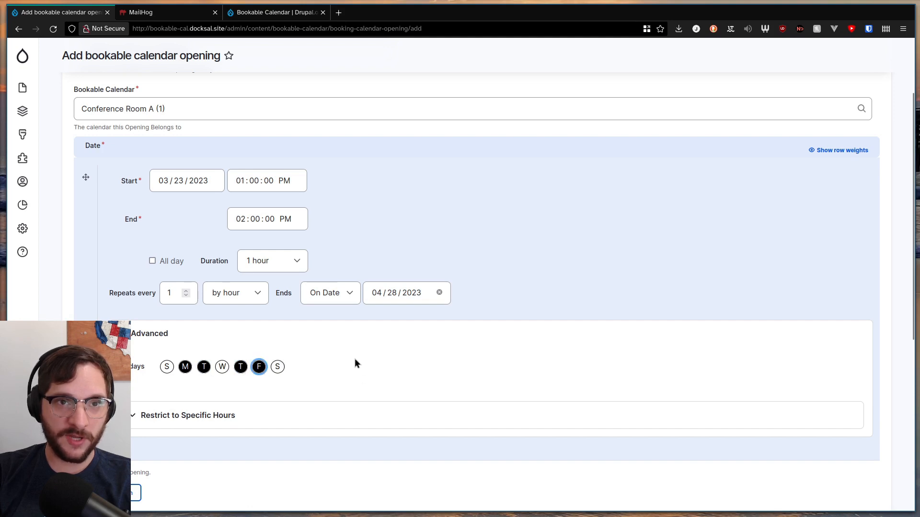
Restrict the opening to the hours 8:00 to 10:00, 13:00 to 15:00, and 17:00 to 20:00
click(269, 413)
scroll(278, 384, down, 3)
click(508, 338)
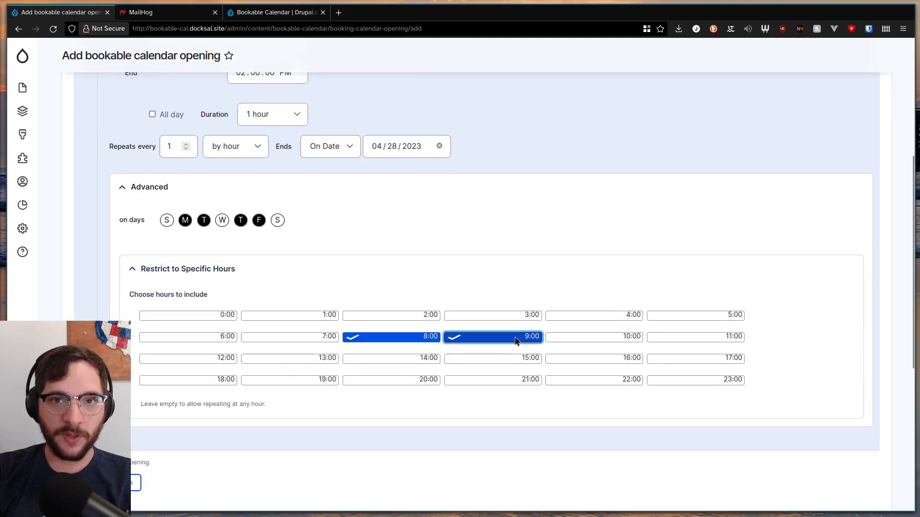
click(513, 340)
click(594, 338)
click(307, 359)
click(391, 359)
click(493, 360)
click(698, 360)
click(192, 381)
click(292, 381)
click(393, 380)
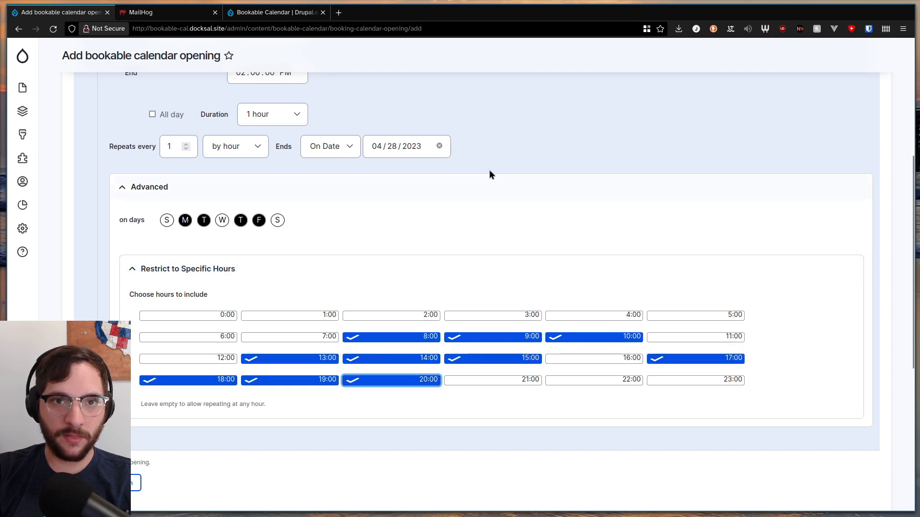
Review the opening's schedule, leave Slots empty to use the calendar's default, and save the opening
scroll(181, 246, up, 2)
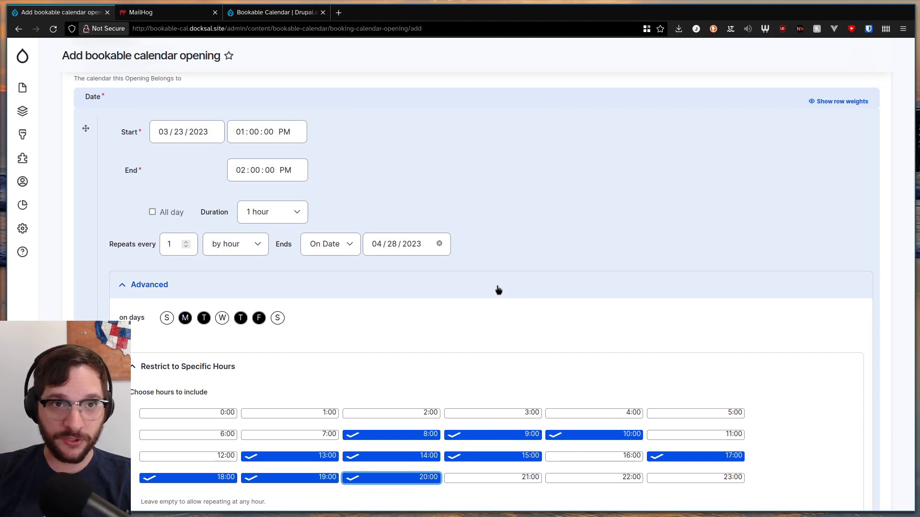
scroll(490, 287, down, 2)
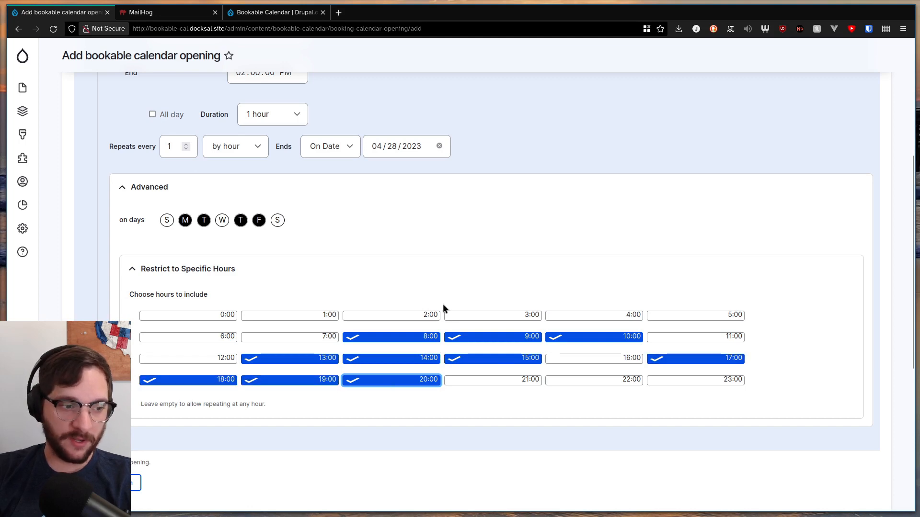
scroll(433, 298, down, 6)
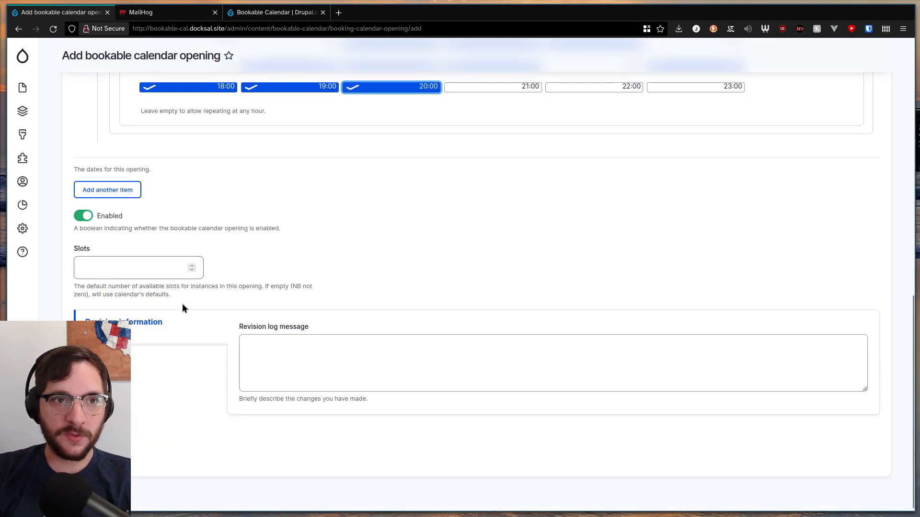
scroll(215, 248, up, 2)
scroll(218, 315, down, 1)
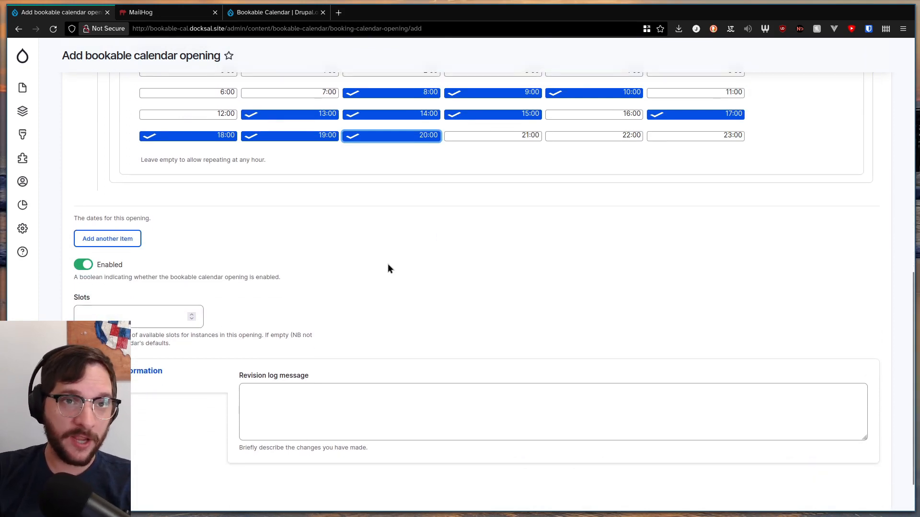
scroll(387, 265, up, 6)
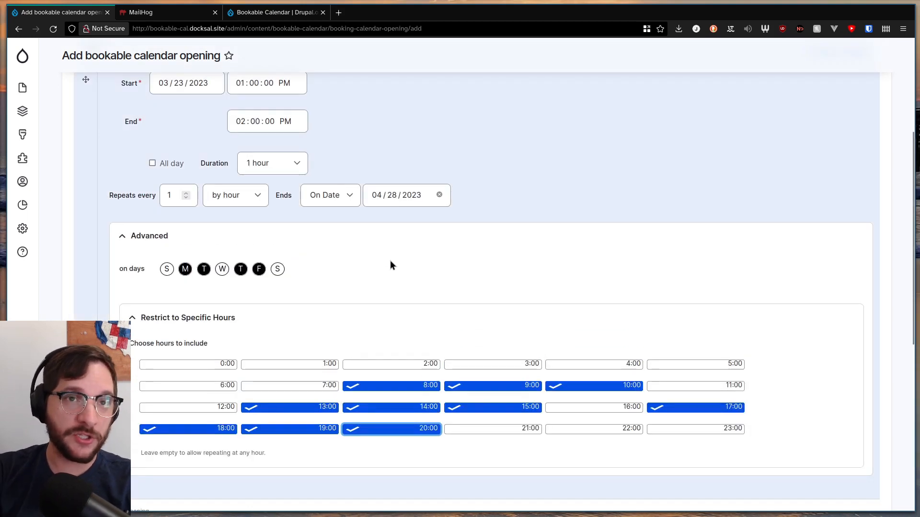
scroll(417, 267, down, 6)
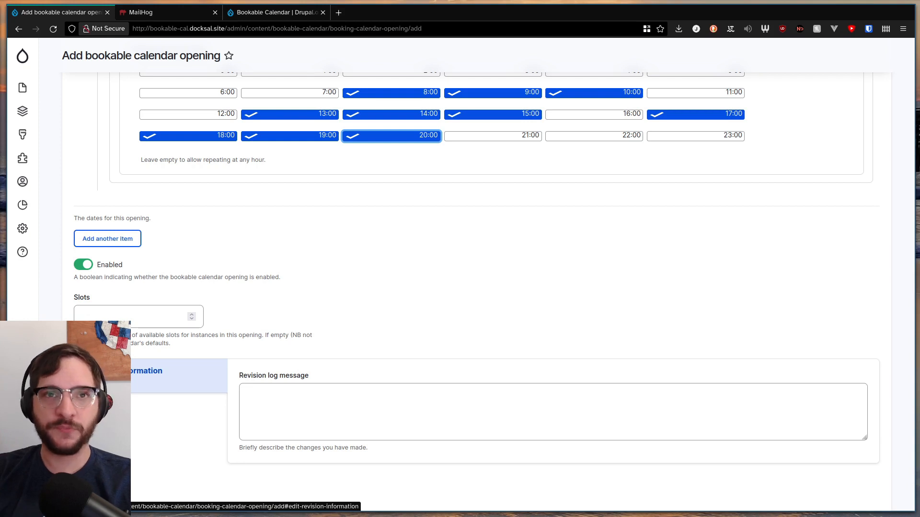
click(176, 431)
click(140, 475)
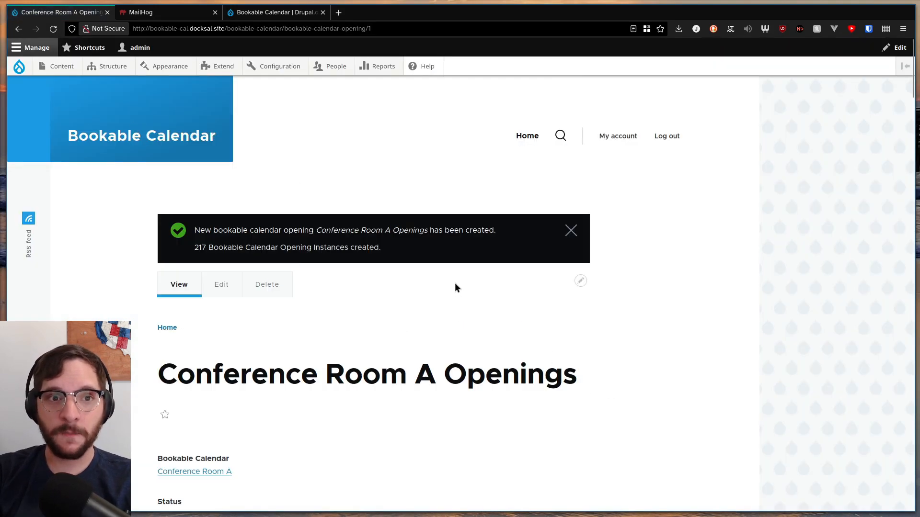
scroll(455, 282, down, 8)
scroll(354, 300, down, 20)
key(Home)
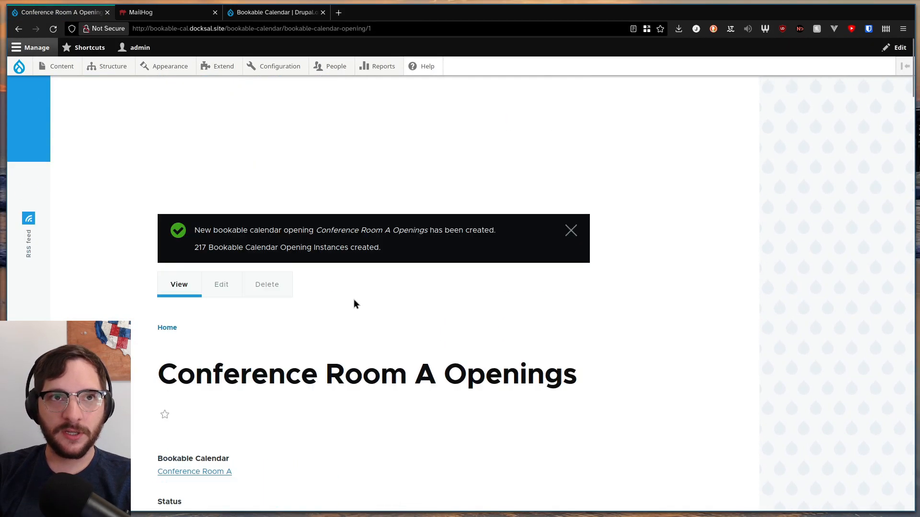
Open the Conference Room A calendar from the saved opening and examine its dated hourly openings and available slots
scroll(336, 311, down, 2)
click(201, 374)
scroll(477, 281, down, 8)
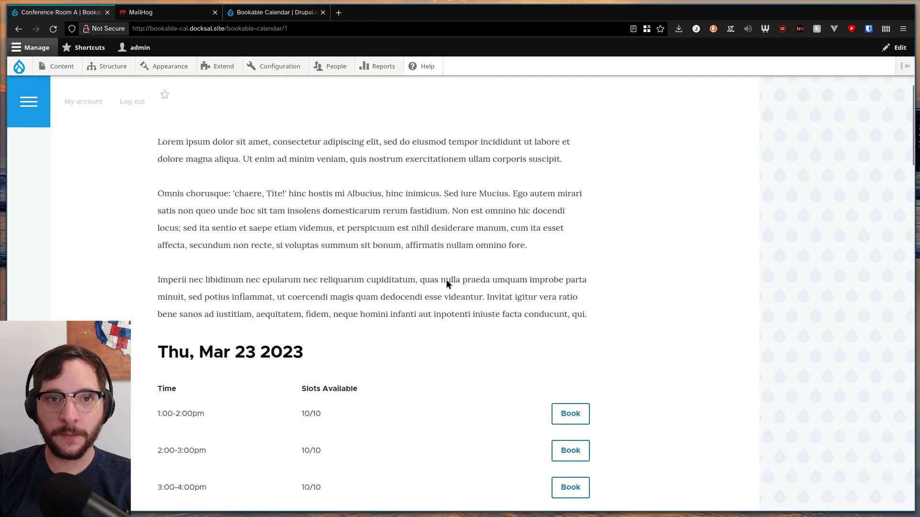
drag(157, 214, 306, 214)
click(225, 267)
scroll(235, 259, down, 2)
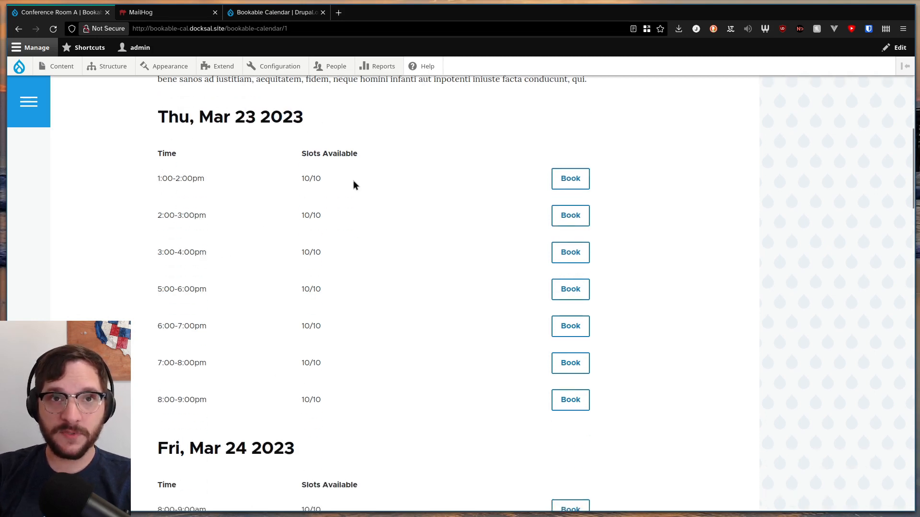
scroll(354, 247, down, 20)
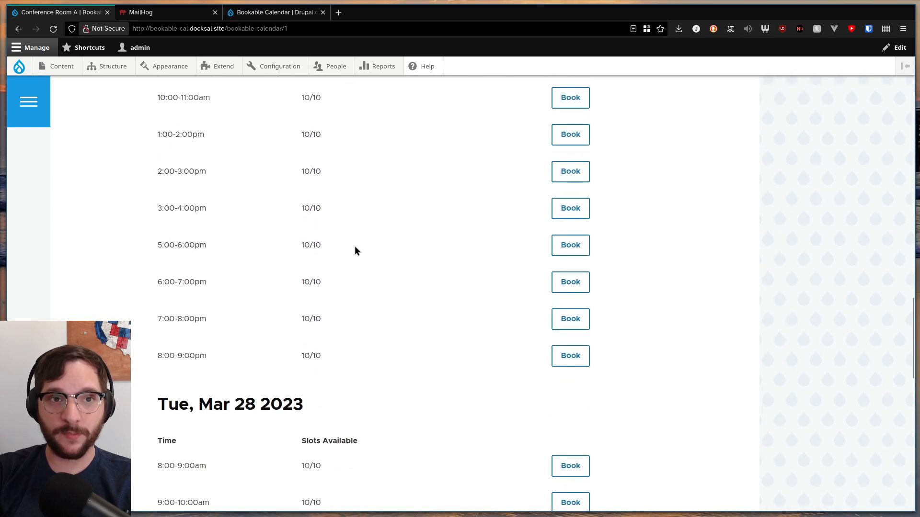
scroll(357, 253, up, 20)
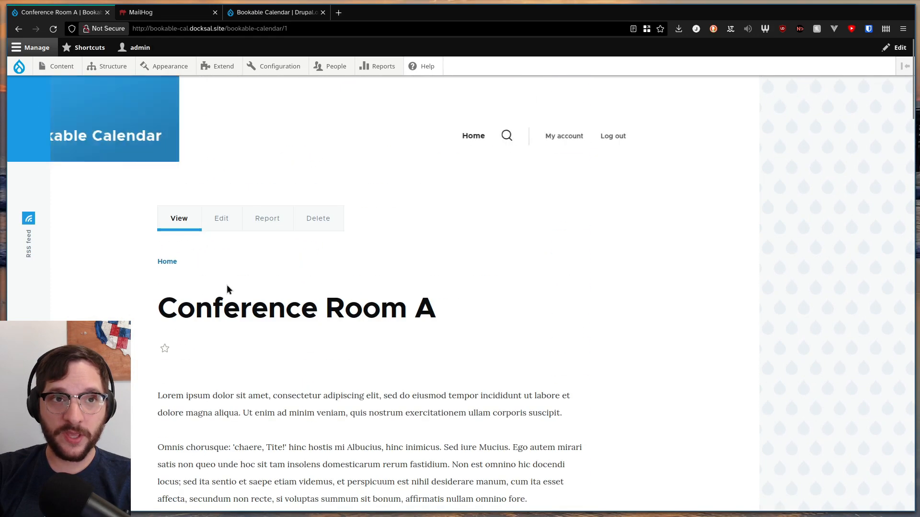
Check the listed days and times against the configured weekdays and hours, from Thu, Mar 23 to Thu, Mar 30 2023
scroll(266, 275, down, 6)
drag(164, 267, 292, 265)
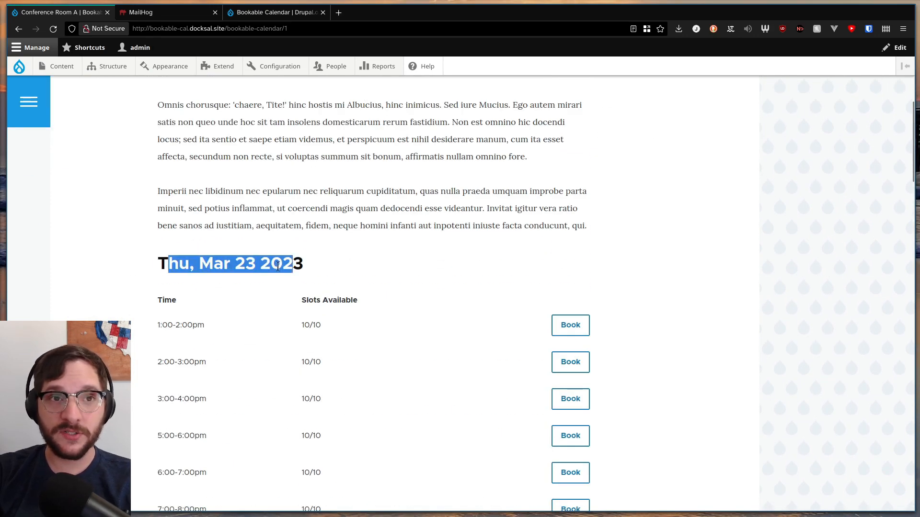
scroll(279, 266, down, 15)
scroll(280, 269, up, 10)
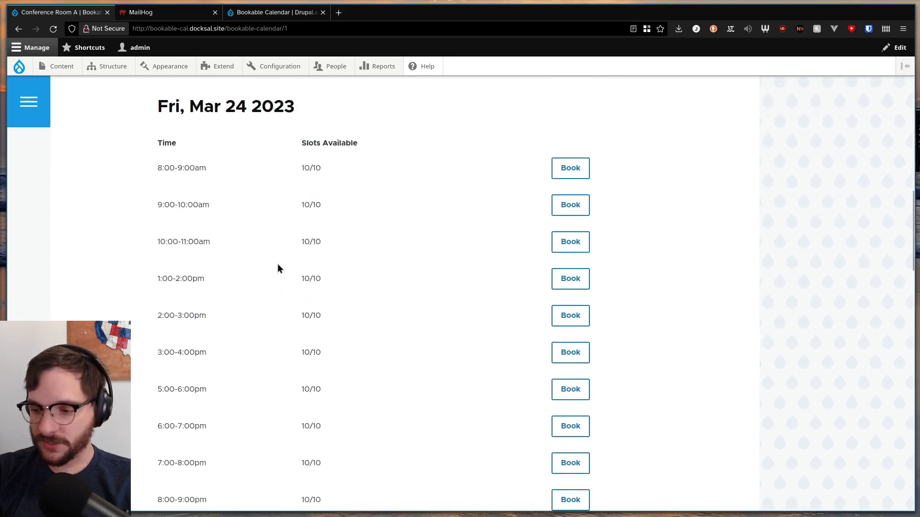
scroll(278, 268, down, 12)
scroll(277, 268, up, 1)
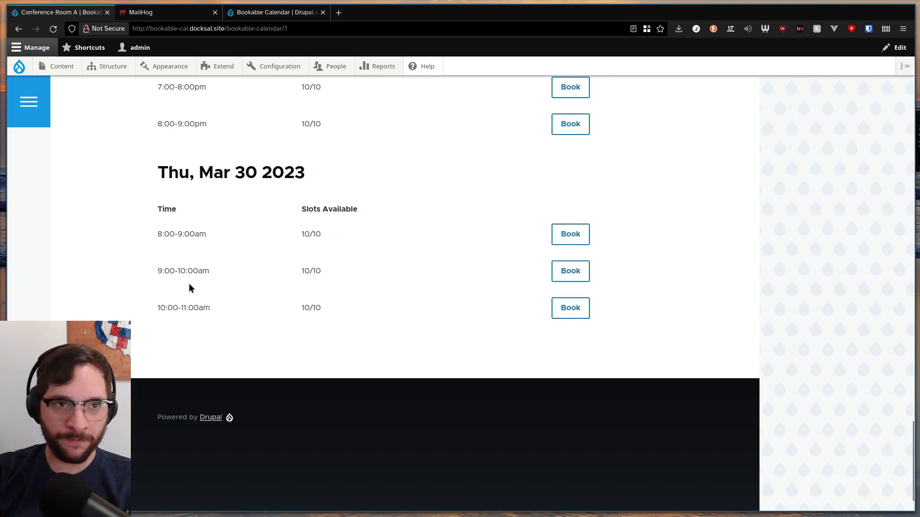
scroll(246, 272, up, 6)
drag(173, 196, 193, 195)
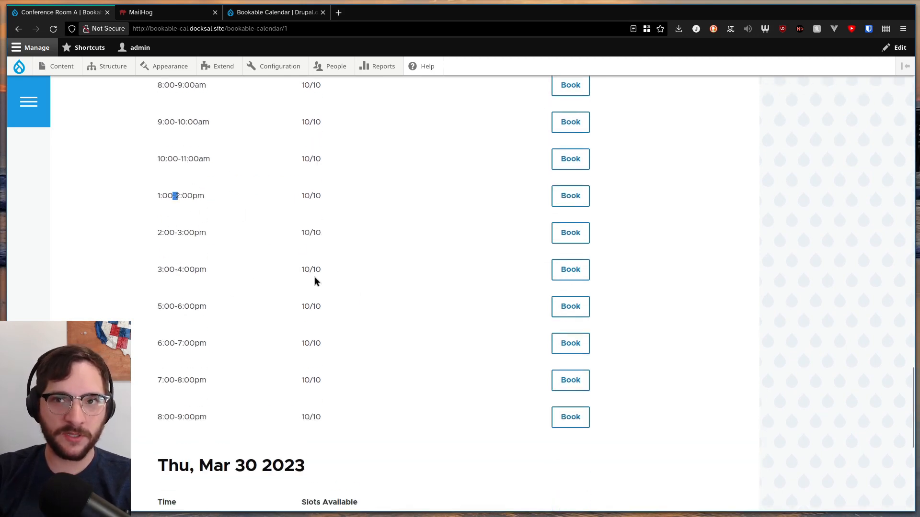
scroll(356, 256, down, 5)
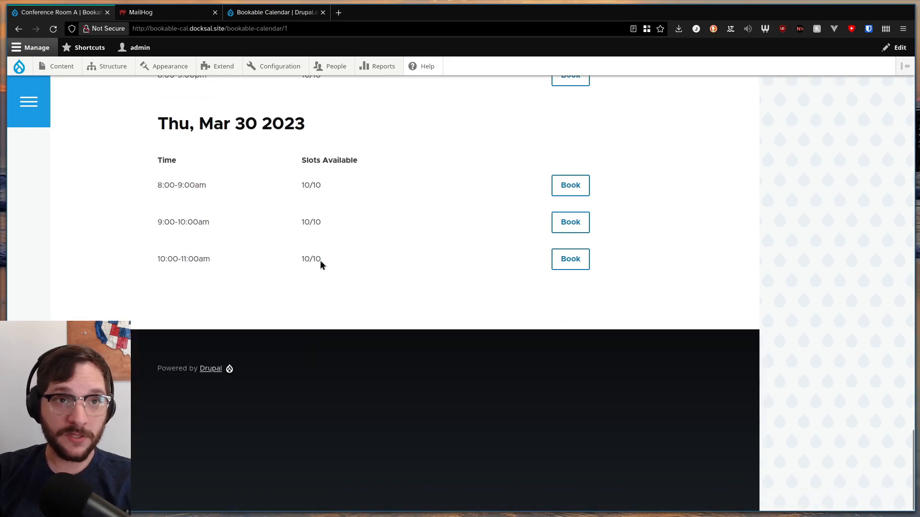
scroll(321, 275, up, 20)
scroll(312, 263, down, 6)
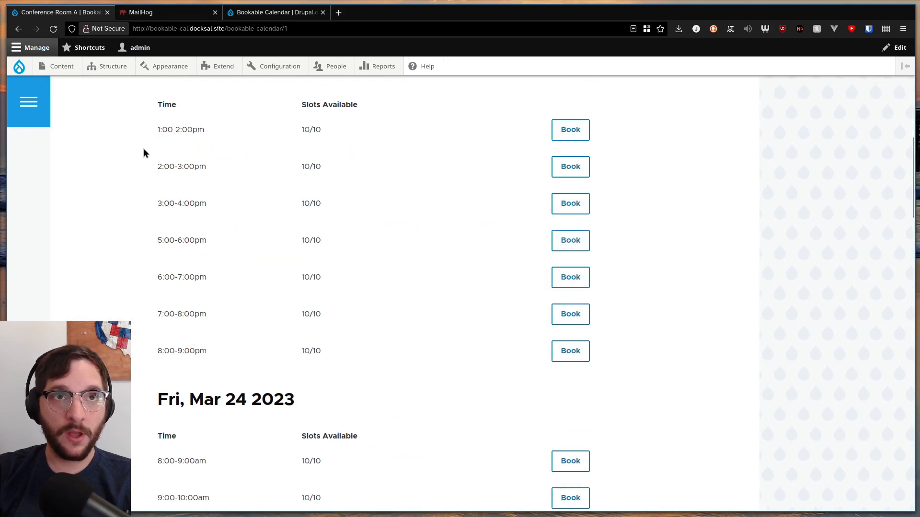
scroll(143, 146, up, 3)
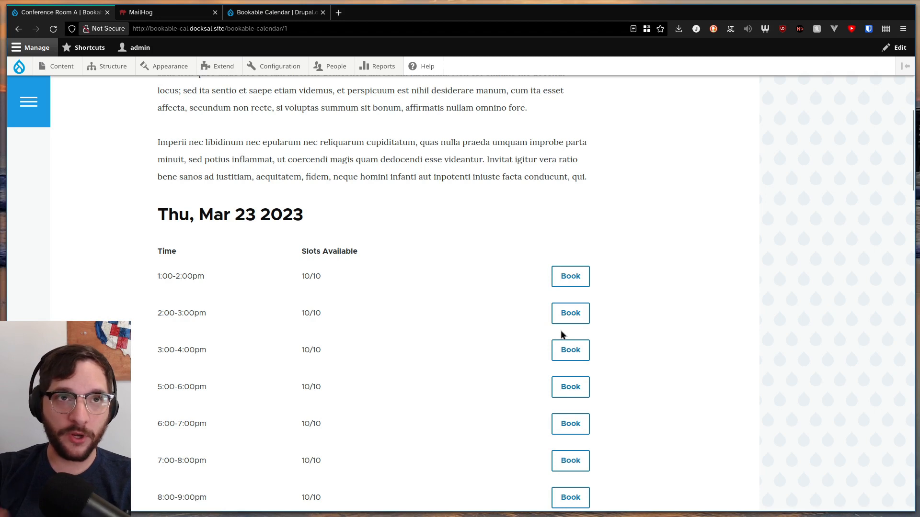
Book the Thu, Mar 23 2023, 2:00-3:00pm opening with a party size of 20
click(571, 313)
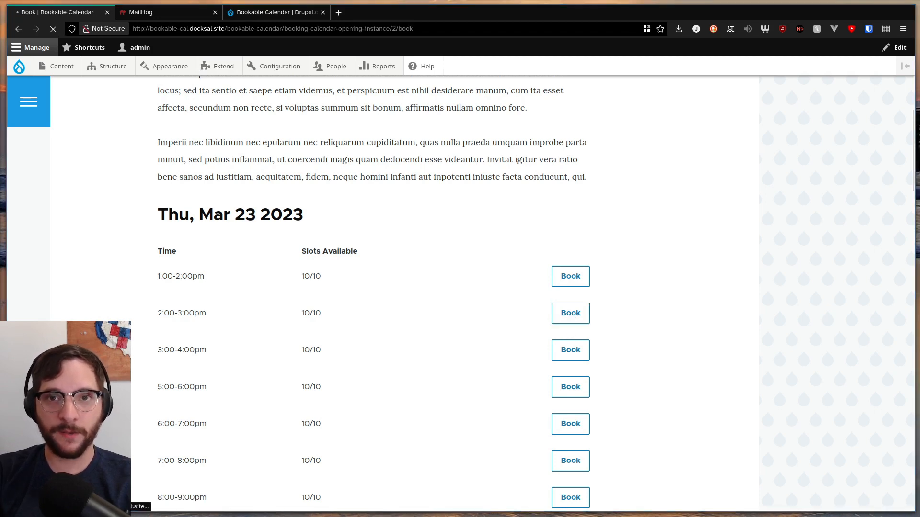
scroll(411, 336, down, 3)
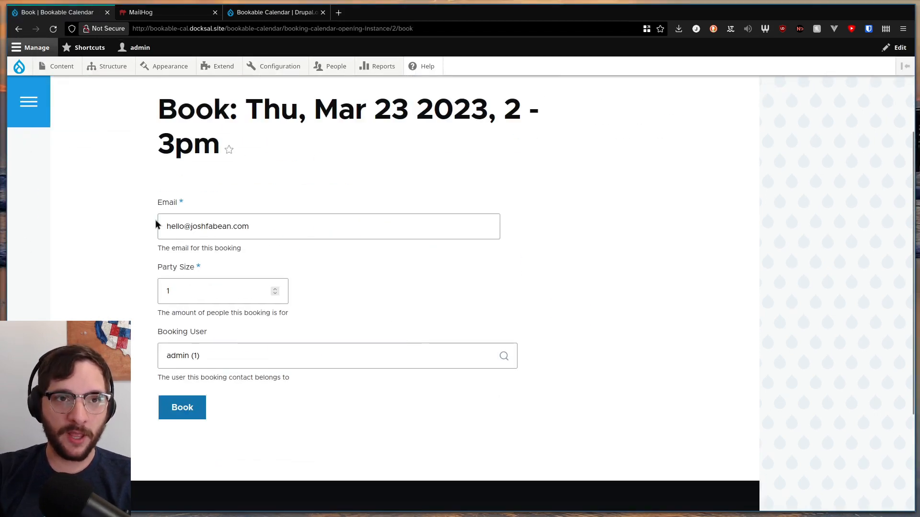
click(275, 289)
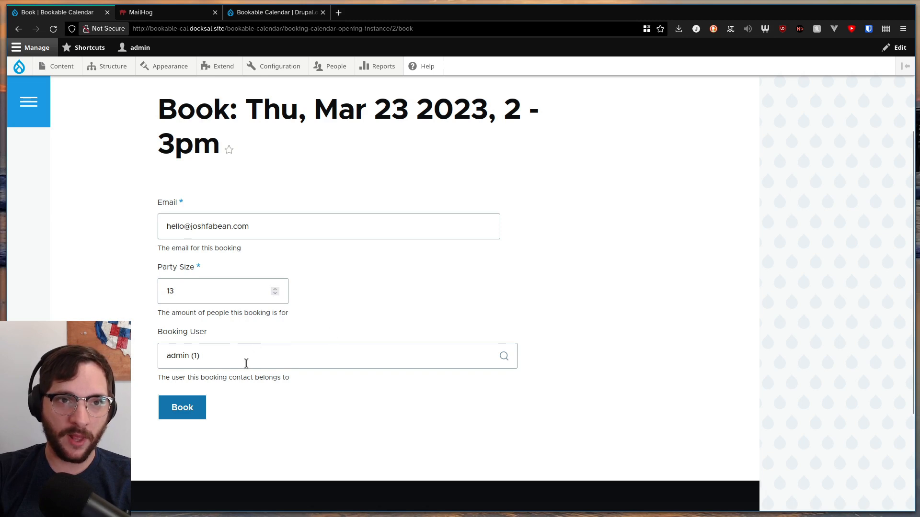
click(275, 289)
click(275, 288)
click(194, 403)
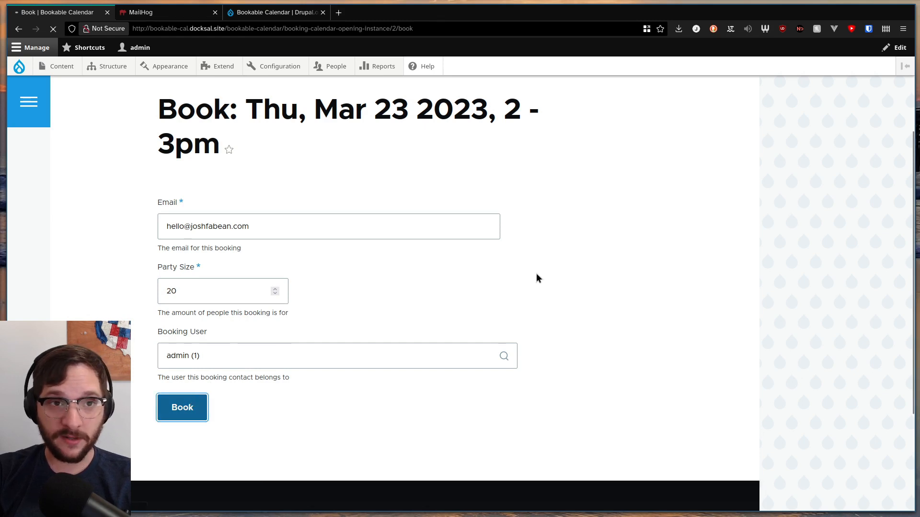
scroll(291, 263, down, 5)
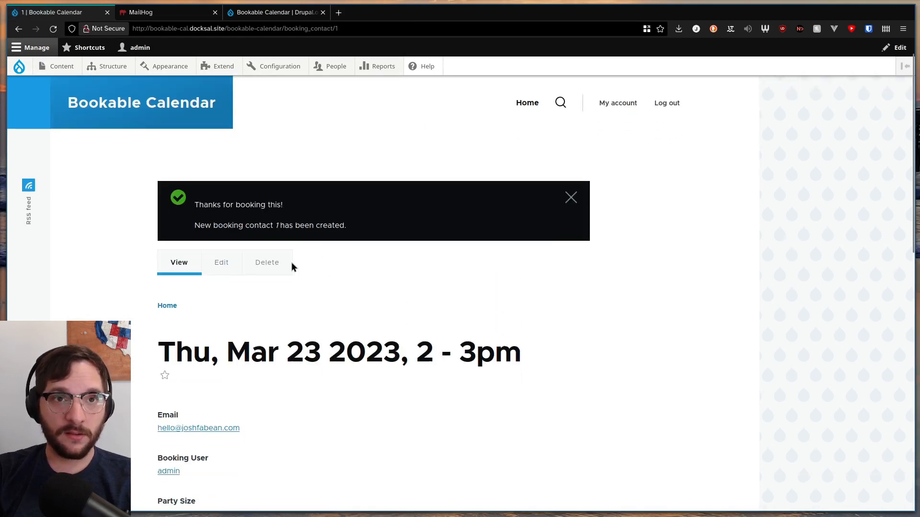
scroll(291, 262, down, 5)
scroll(290, 253, up, 10)
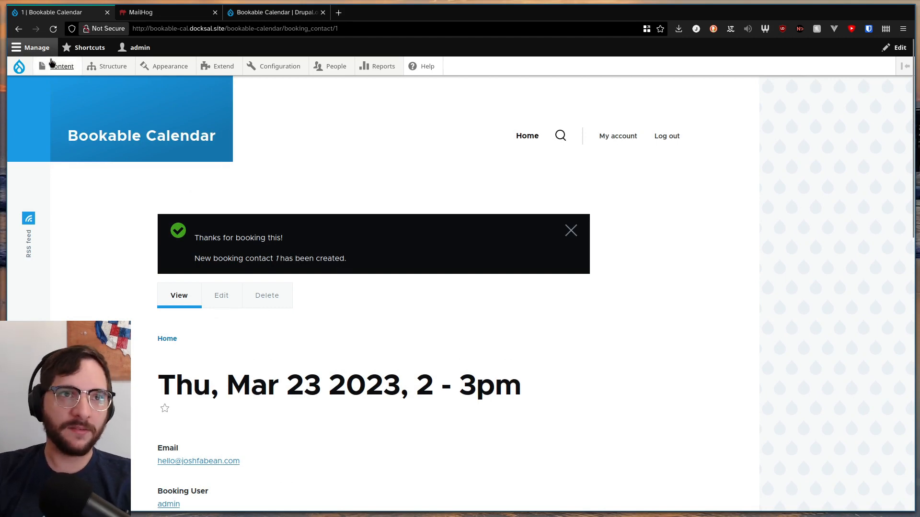
Return to the Conference Room A calendar from the bookable calendar content list and check the booked opening's available slots
mouse_move(55, 66)
click(91, 109)
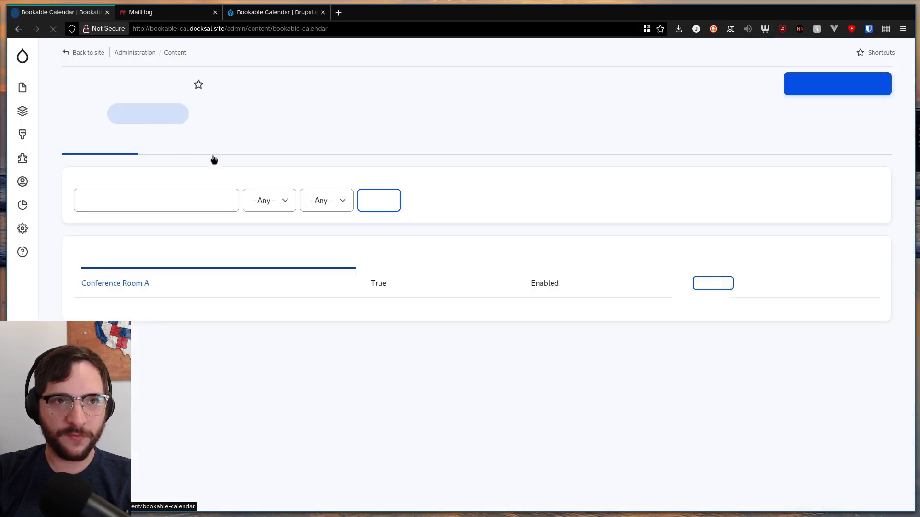
click(118, 283)
scroll(361, 197, down, 10)
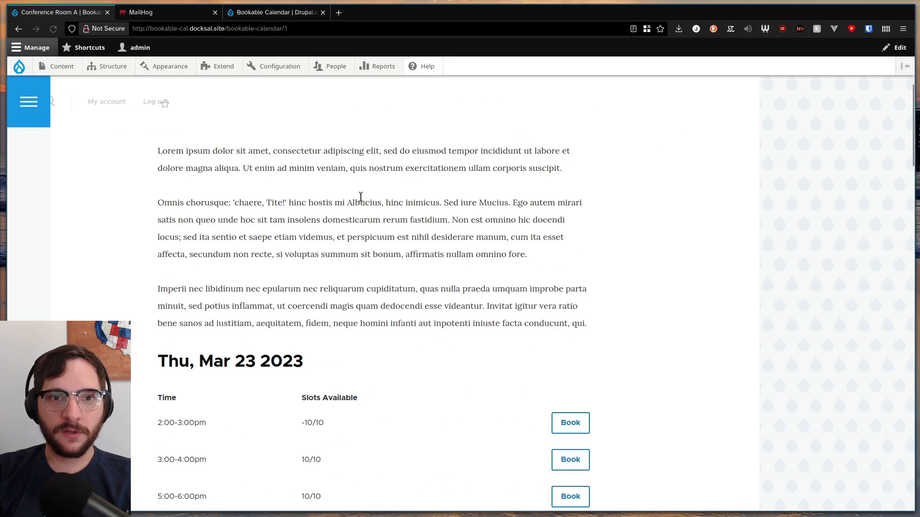
scroll(326, 213, up, 3)
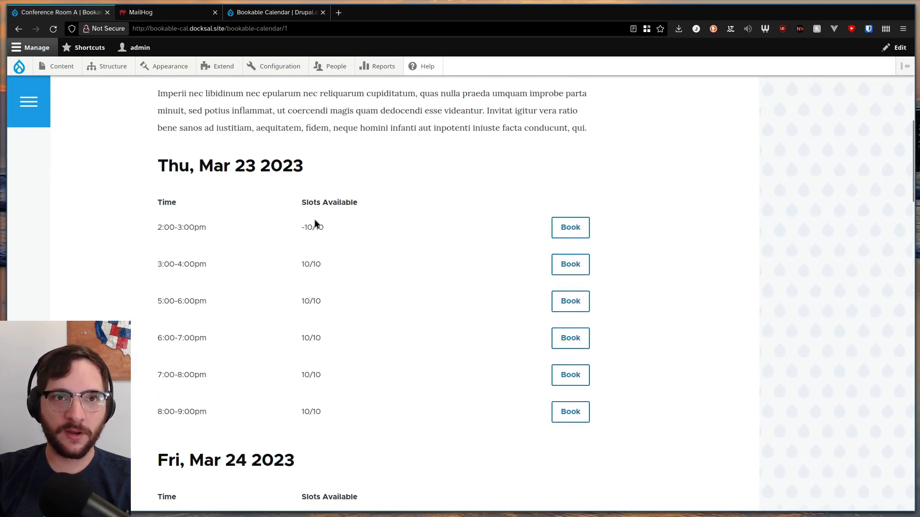
Enable "One-Click" Bookings in the Conference Room A calendar's settings and save the calendar
scroll(208, 240, up, 7)
click(221, 219)
scroll(372, 223, down, 15)
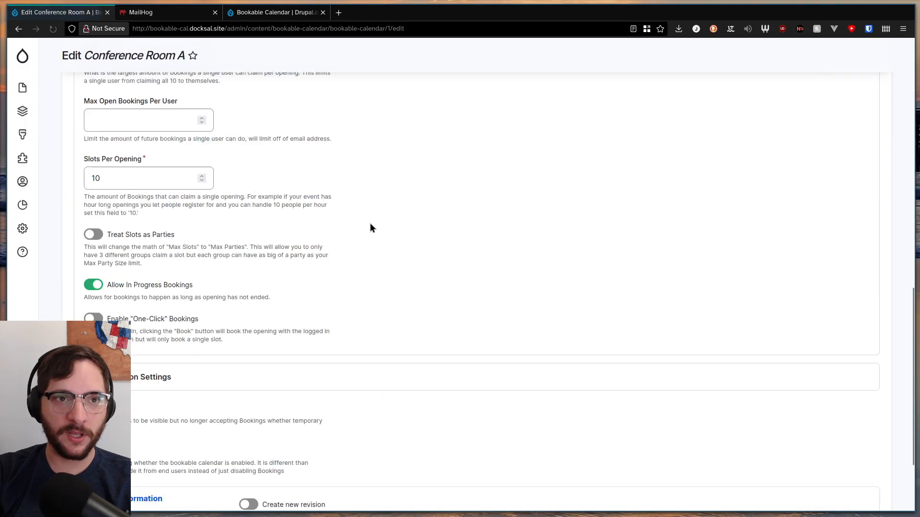
scroll(367, 224, up, 2)
click(92, 303)
scroll(275, 256, down, 2)
click(148, 439)
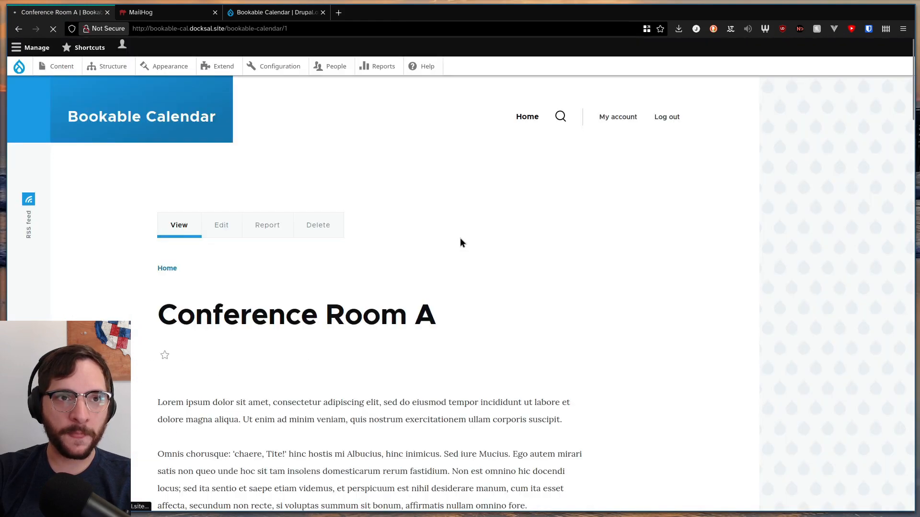
Book the Thu, Mar 23 2023 openings at 3:00-4:00pm and every hour from 5:00pm to 9:00pm with one-click booking
scroll(347, 194, down, 4)
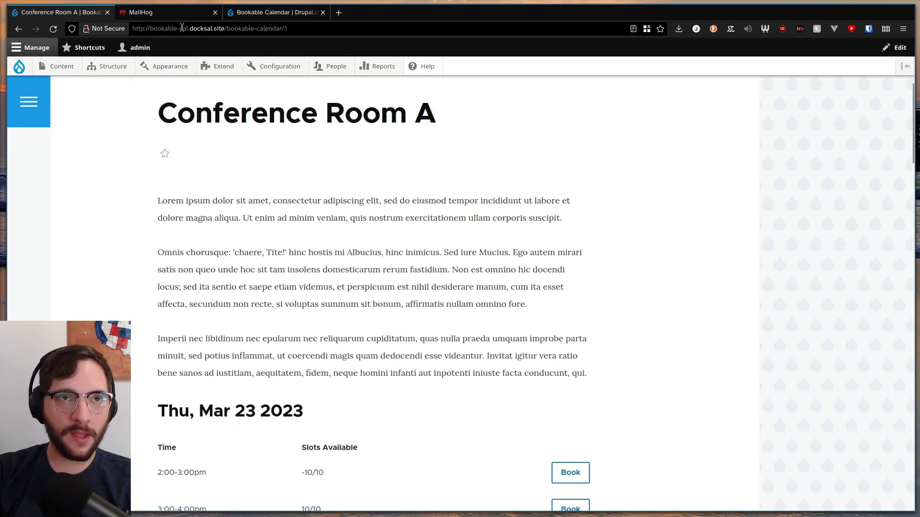
scroll(255, 219, down, 8)
click(570, 229)
click(569, 193)
click(577, 160)
click(570, 265)
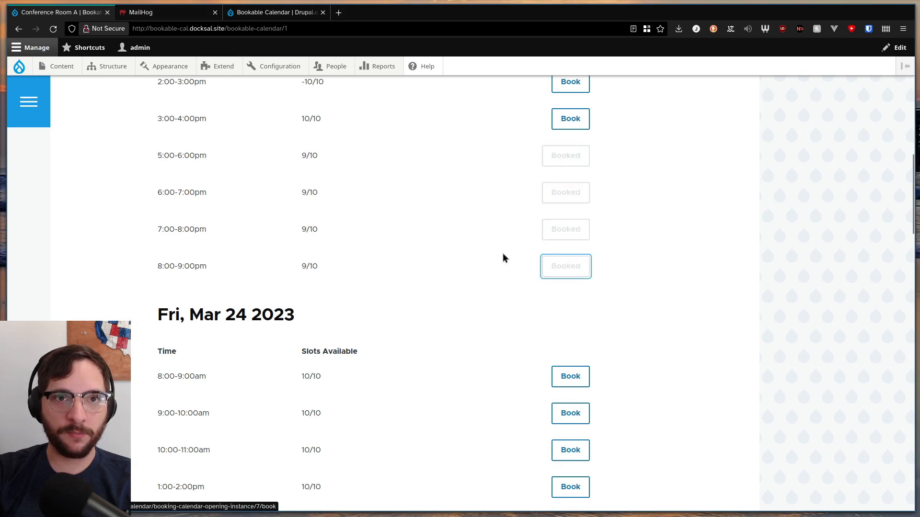
scroll(503, 258, up, 3)
click(558, 265)
Book the Fri, Mar 24 2023 openings at 9:00-10:00am, 10:00-11:00am, 1:00-2:00pm and 2:00-3:00pm
scroll(501, 280, down, 7)
click(557, 218)
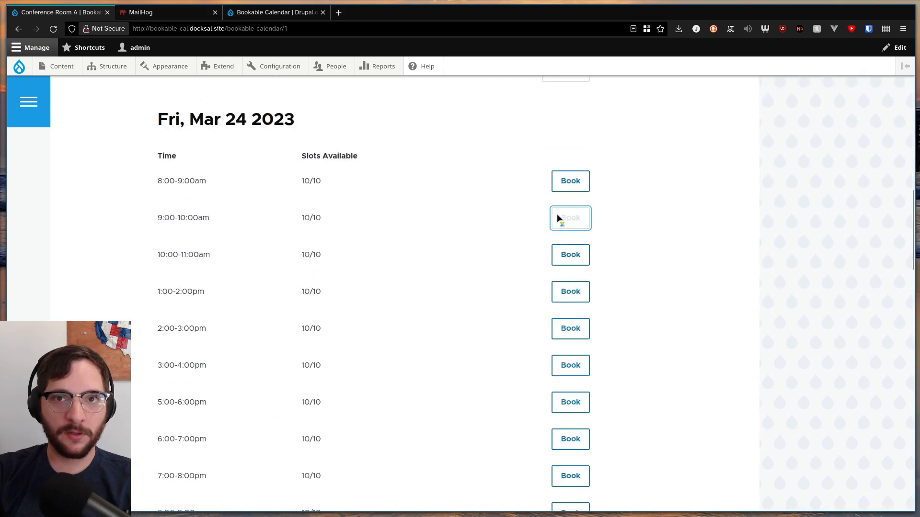
click(570, 254)
click(570, 291)
click(565, 327)
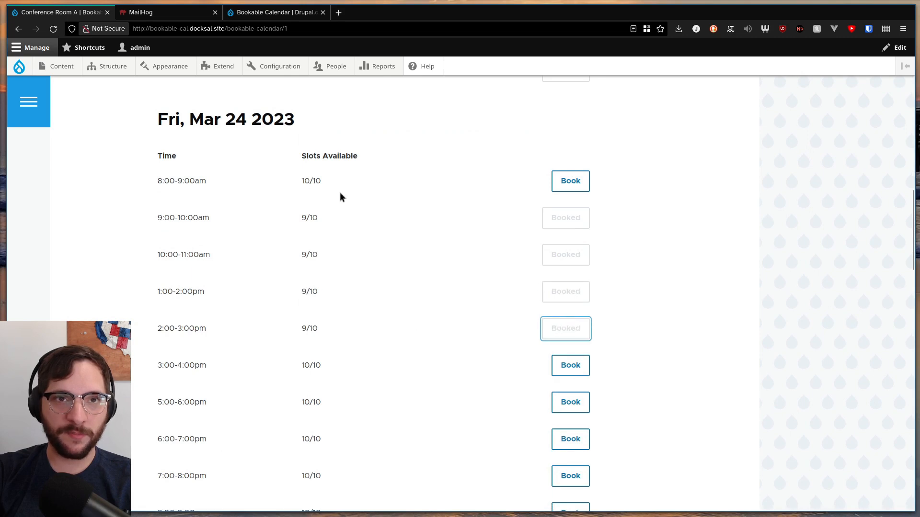
Switch to MailHog, refresh the inbox and read the newest "Your booking is confirmed" email
click(187, 14)
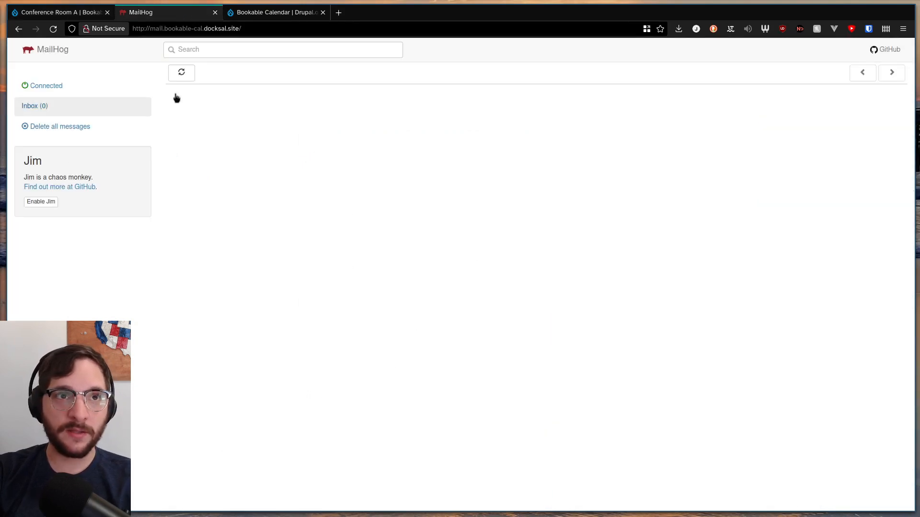
click(194, 80)
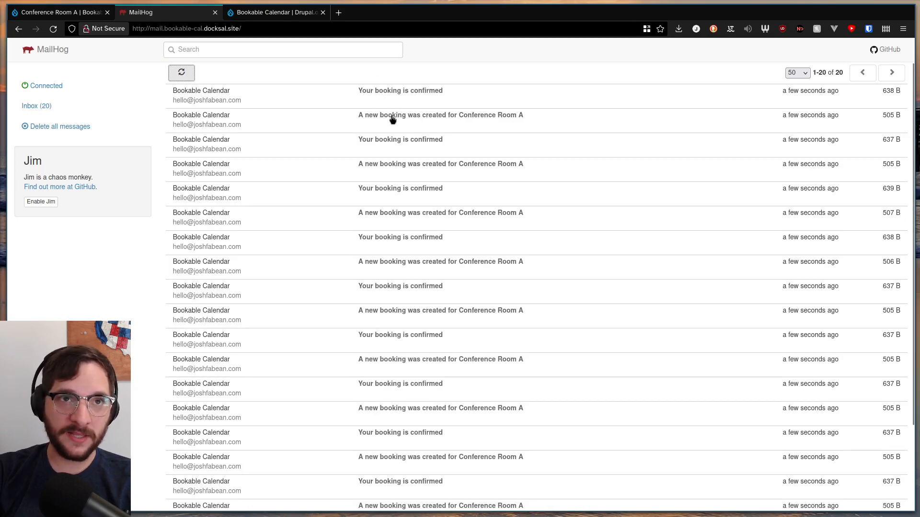
click(402, 97)
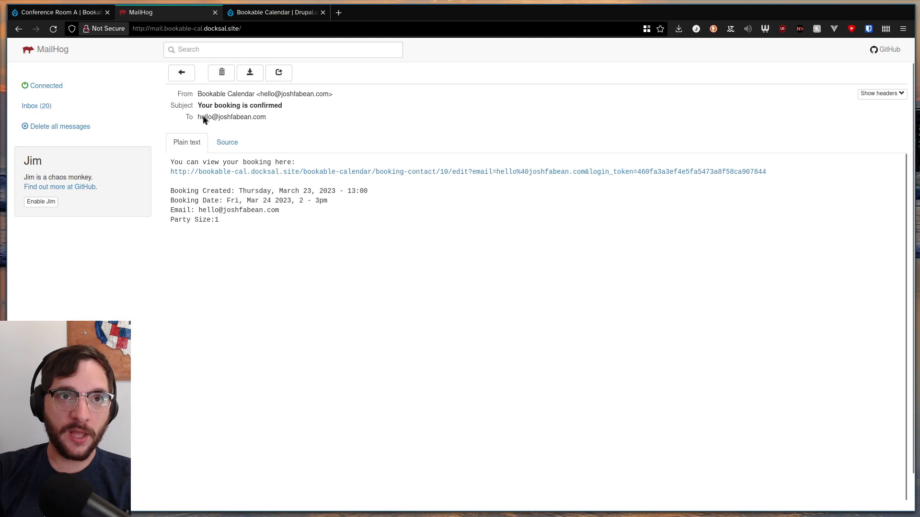
drag(210, 106, 239, 175)
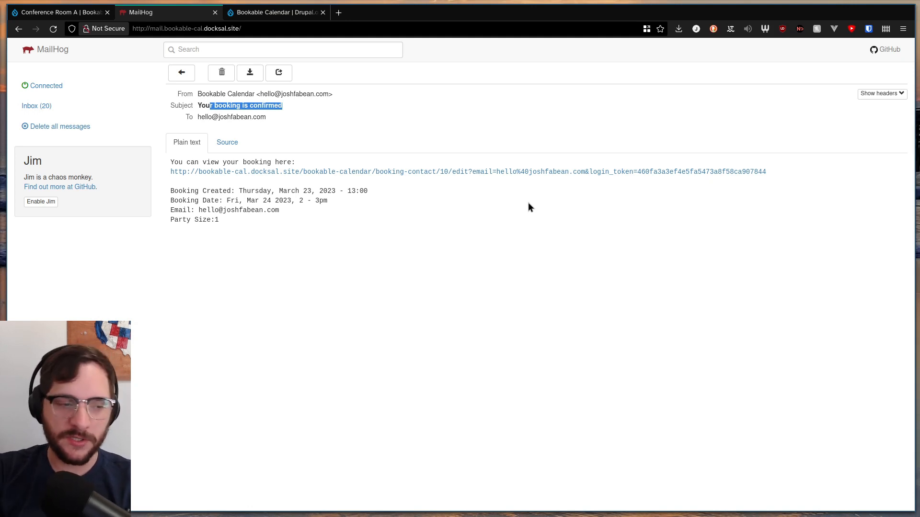
Open the confirmation email's booking link in a new Shopping container tab and switch to it
right_click(669, 174)
mouse_move(791, 202)
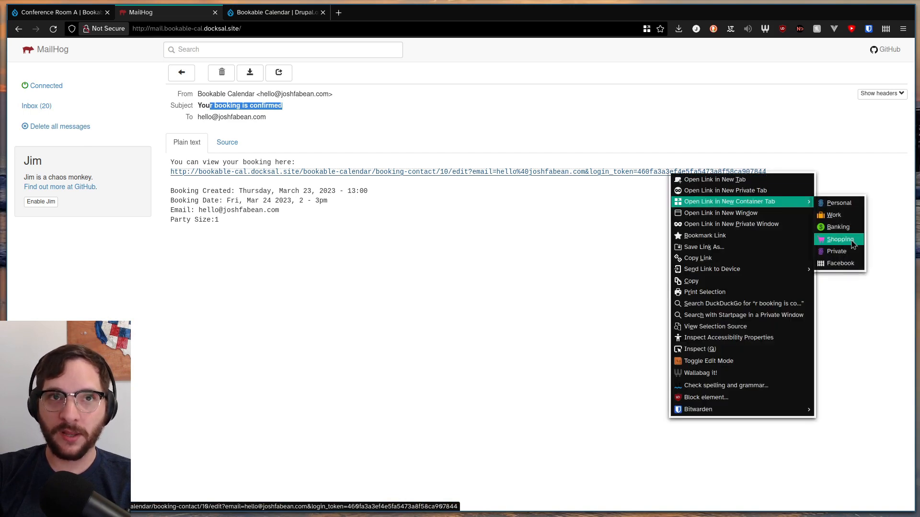
click(843, 238)
click(276, 12)
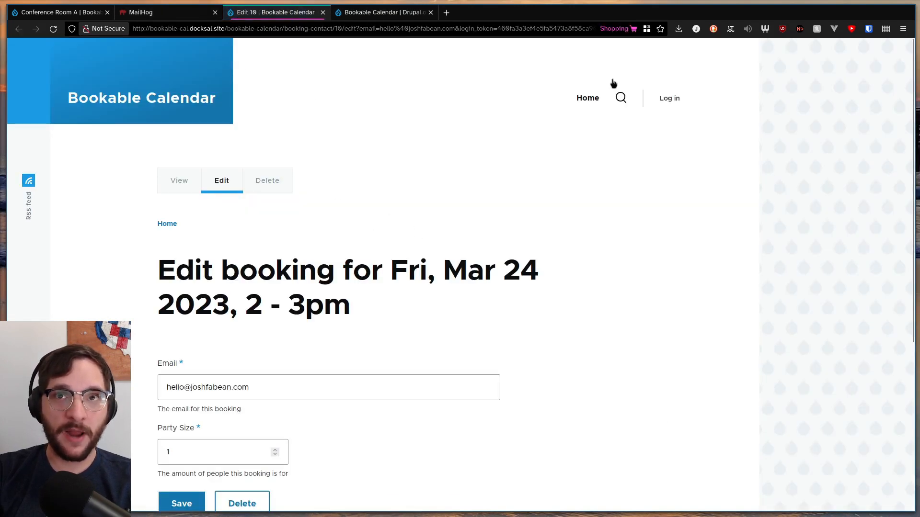
Delete the Fri, Mar 24 2023, 2 - 3pm booking, confirm the deletion and close its tab
scroll(149, 355, down, 4)
click(247, 310)
click(190, 382)
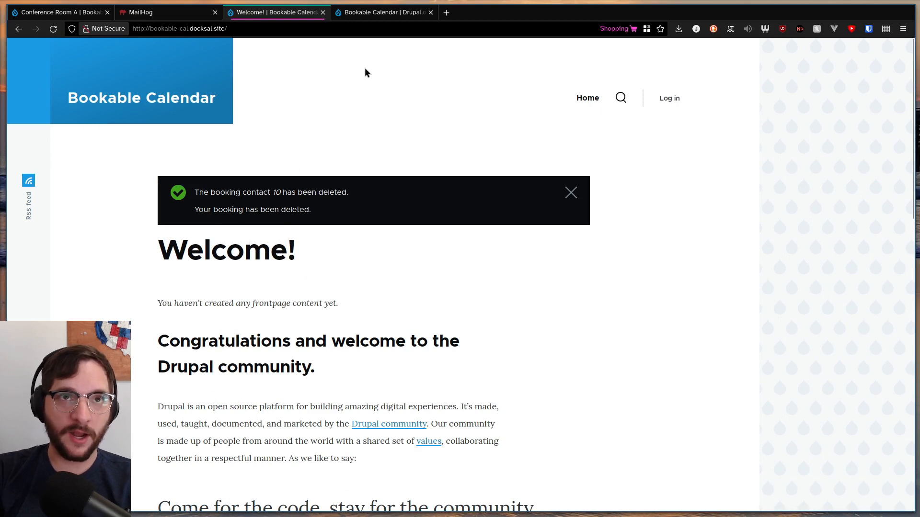
click(324, 12)
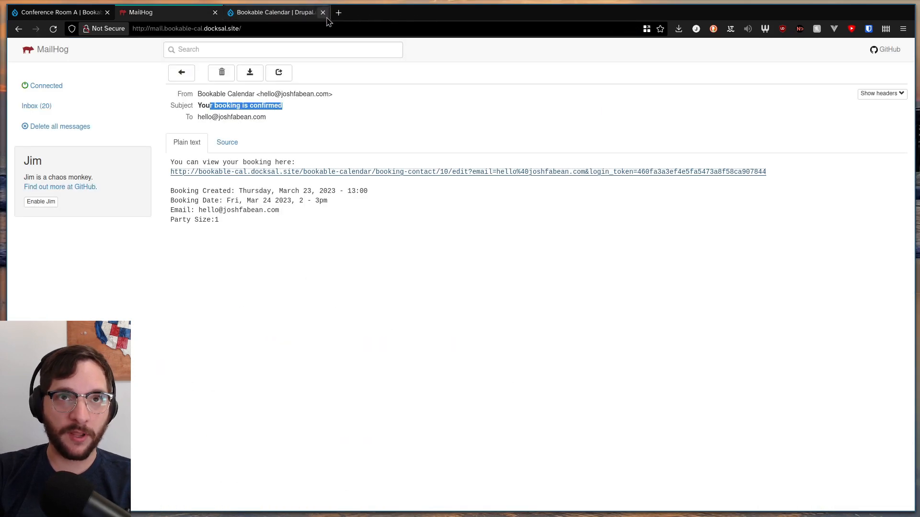
Read the newest "A new booking was created for Conference Room A" email, returning to the inbox before and after
click(181, 73)
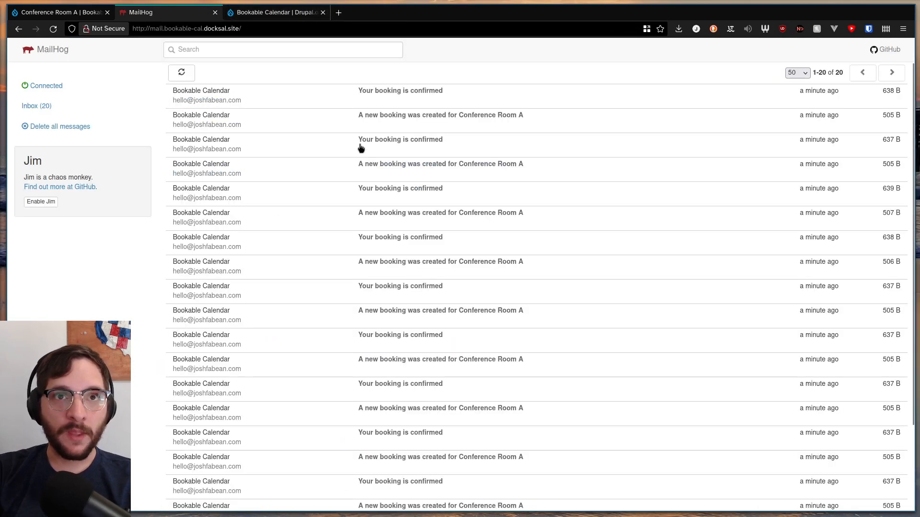
click(388, 120)
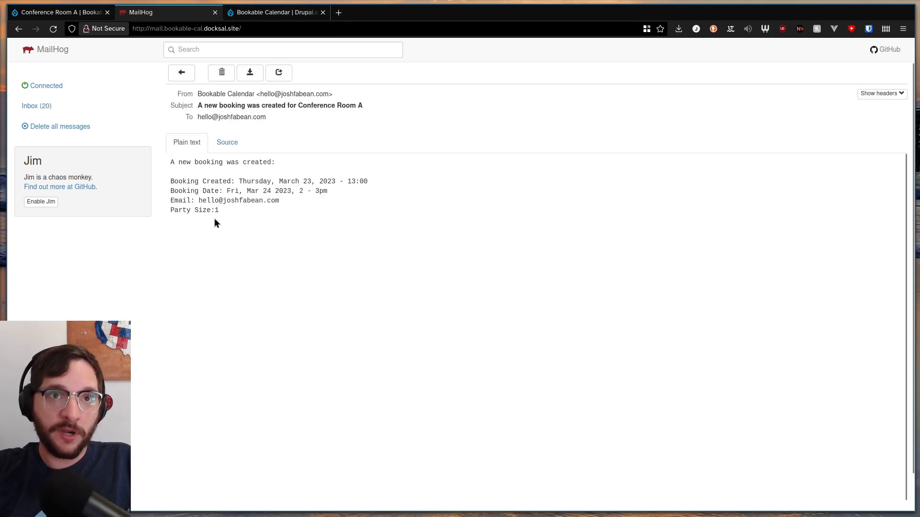
drag(171, 162, 238, 209)
click(203, 184)
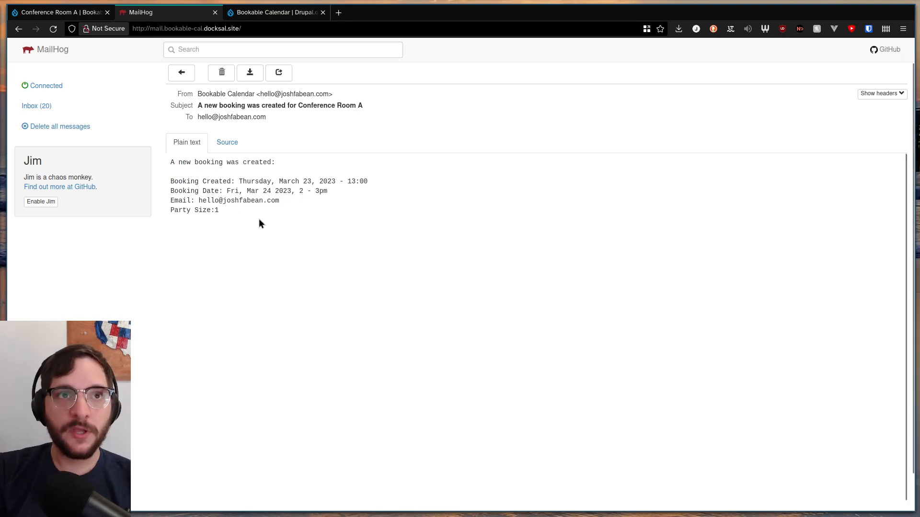
click(187, 77)
Switch back to the Conference Room A calendar page in Drupal and look over it up to its heading
key(ctrl+Page_Up)
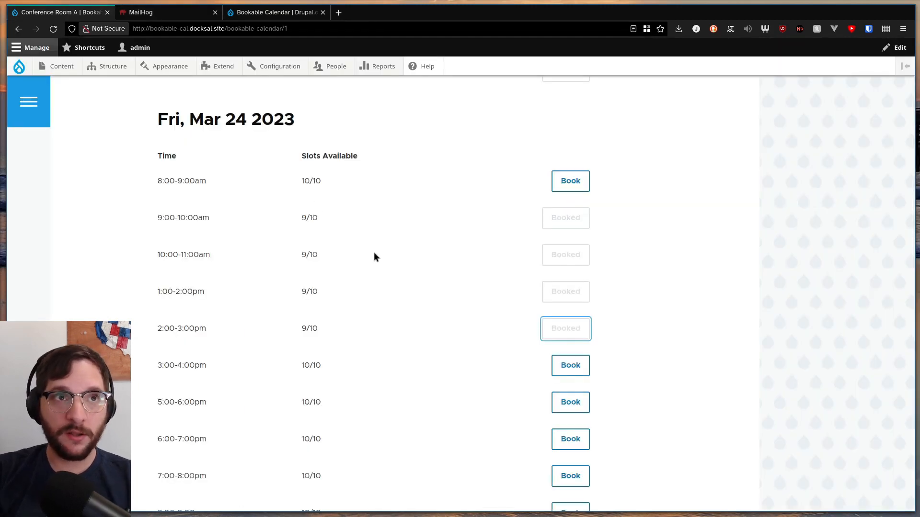
scroll(374, 252, up, 15)
scroll(495, 263, down, 20)
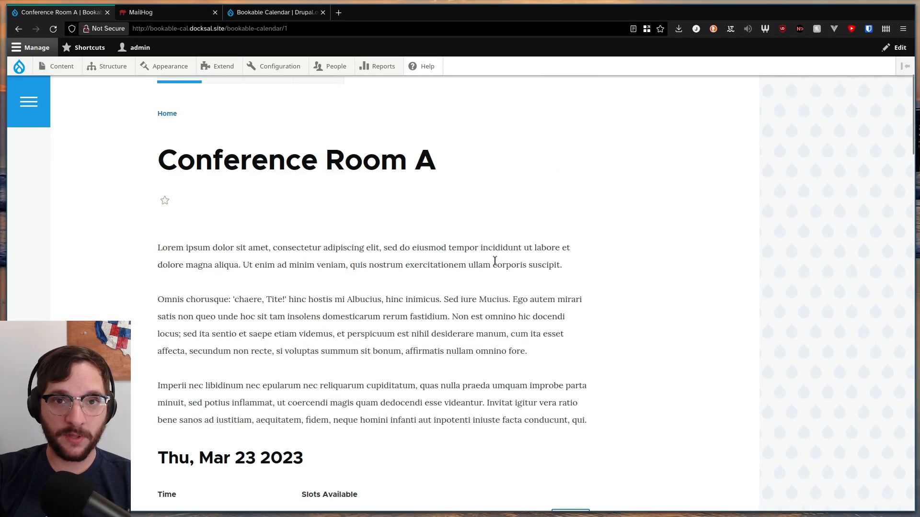
scroll(495, 262, up, 20)
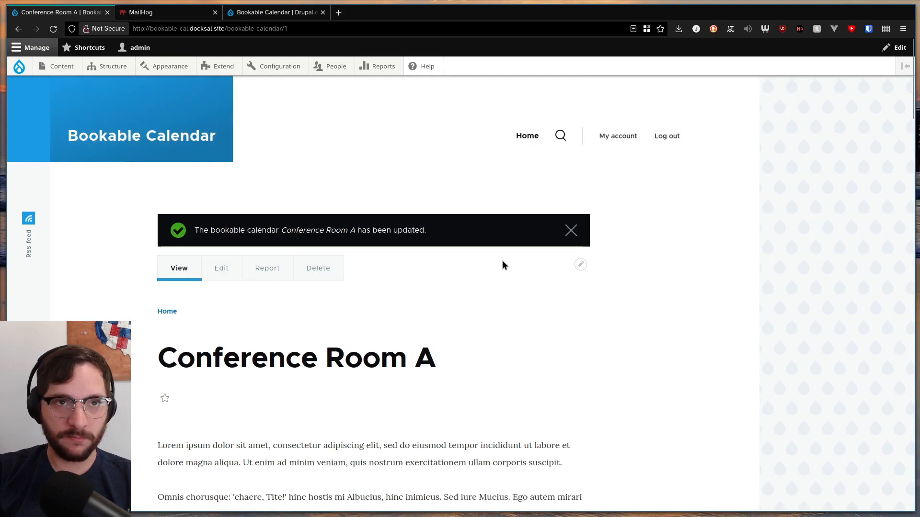